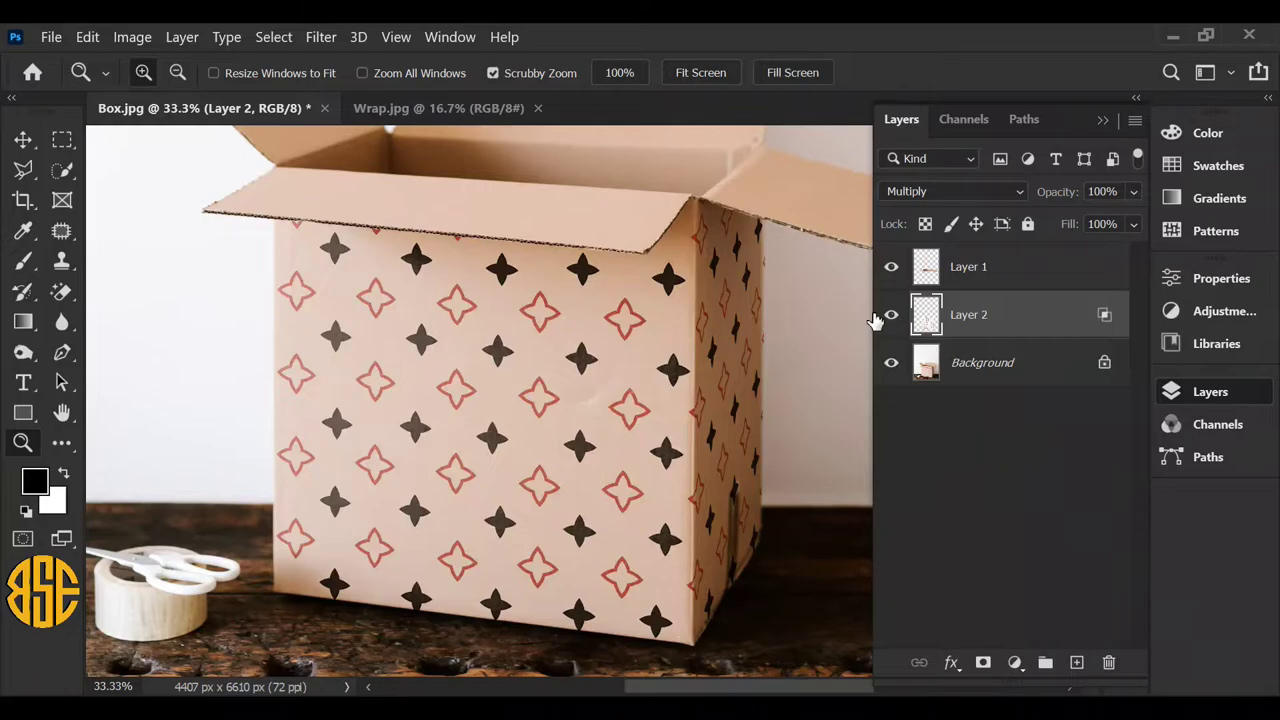
# Toggle Layer 2's star pattern off, on and off again to compare before and after.
pyautogui.click(890, 316)
pyautogui.click(890, 316)
pyautogui.click(890, 316)
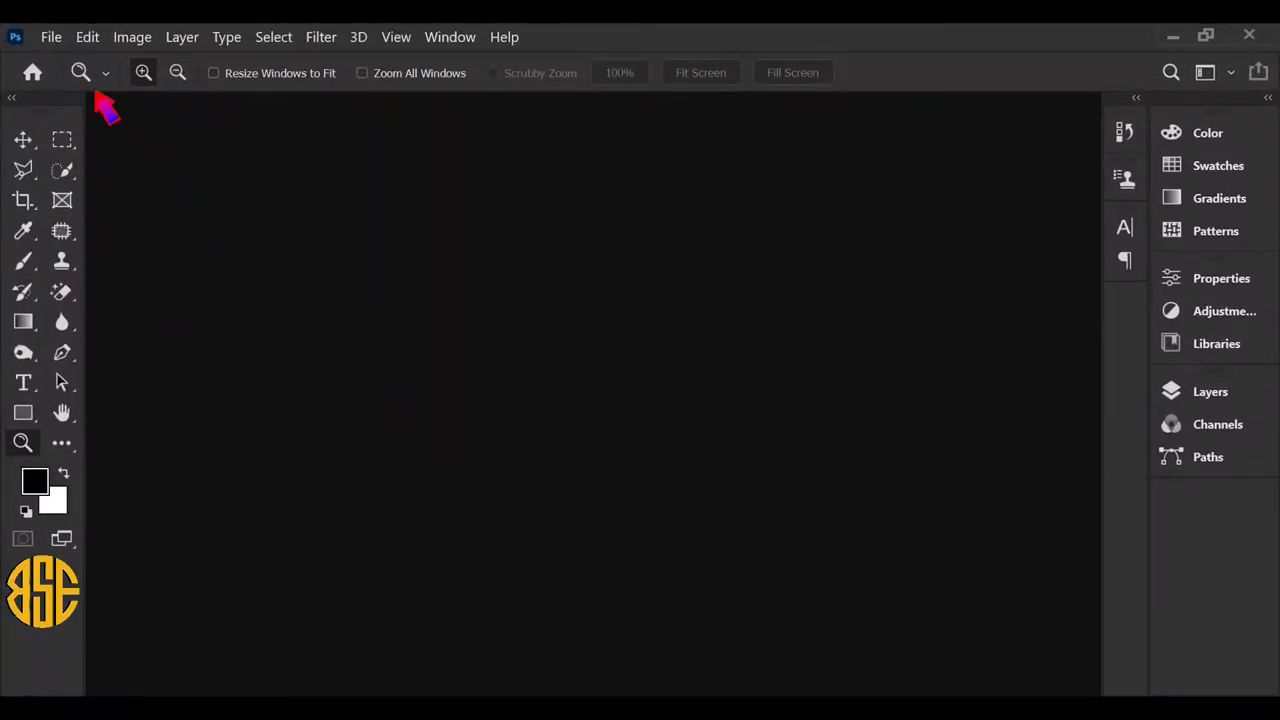
# Open the Box photo and show the Layers panel with its single Background layer.
pyautogui.click(52, 37)
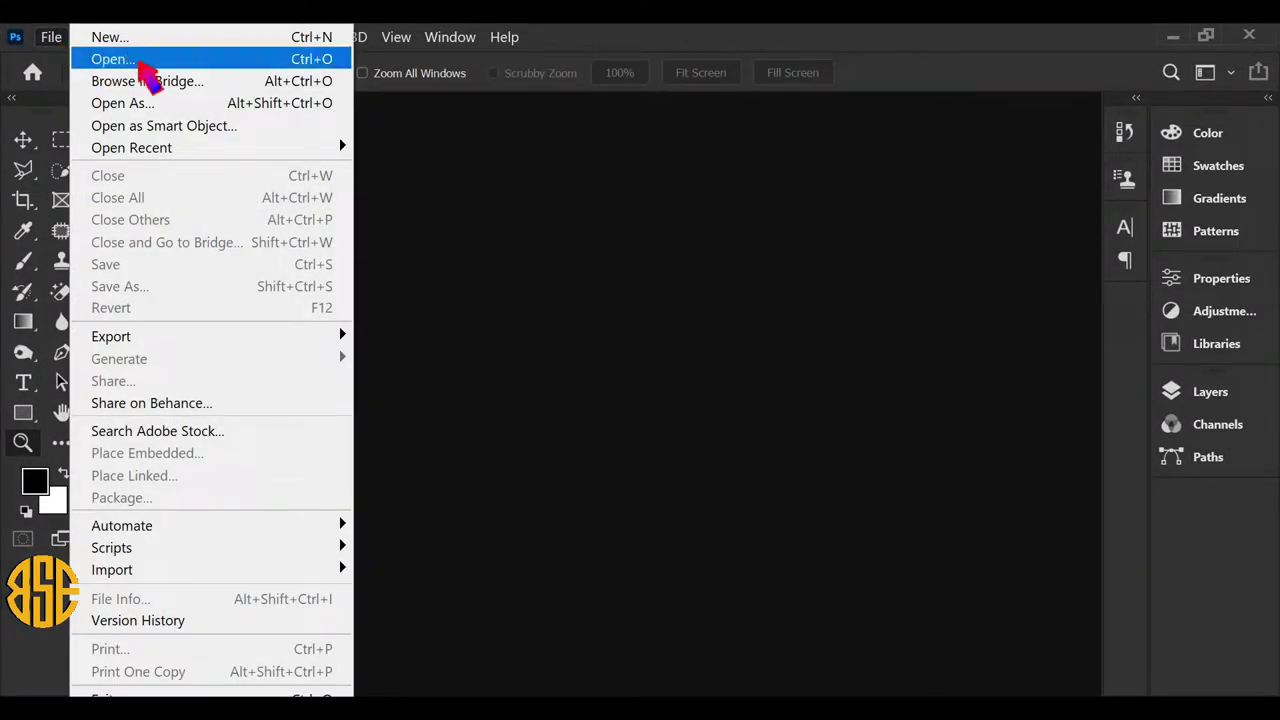
pyautogui.click(170, 60)
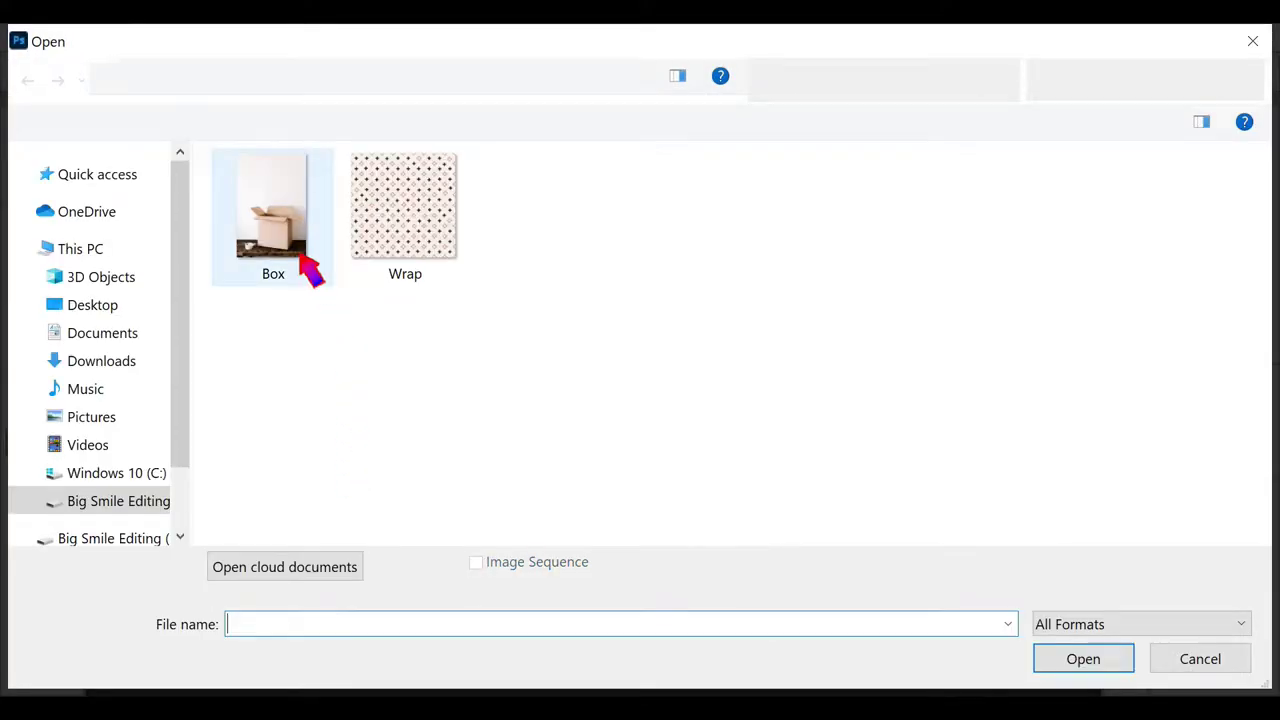
pyautogui.doubleClick(302, 256)
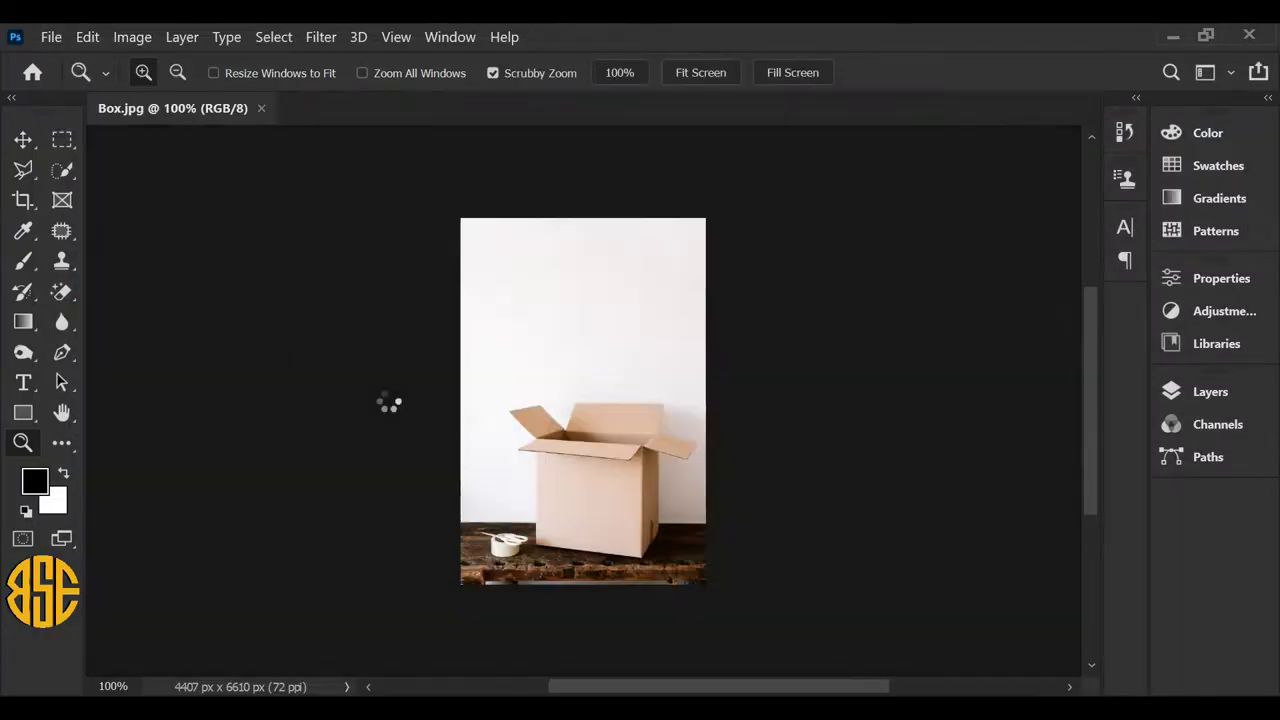
pyautogui.click(1210, 392)
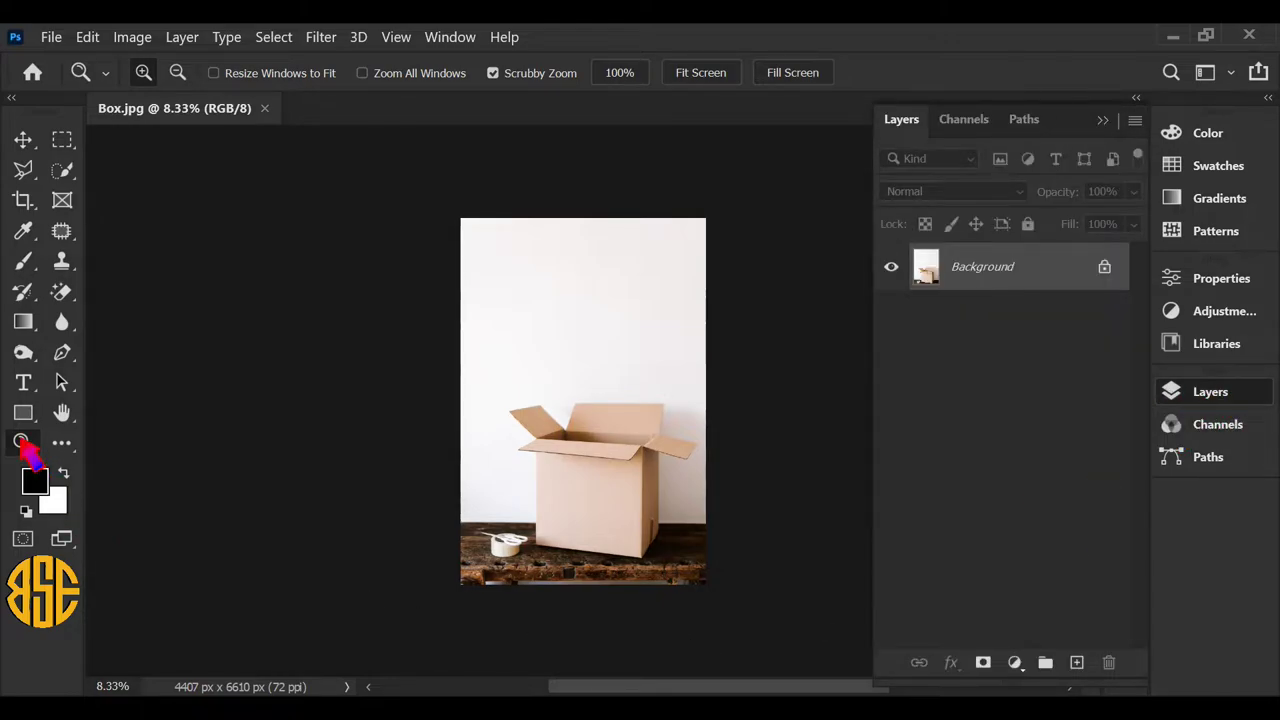
# Zoom in on the front top flap edge and open the Lasso tool flyout.
pyautogui.scroll(2, 677, 471)
pyautogui.scroll(1, 663, 400)
pyautogui.scroll(2, 394, 420)
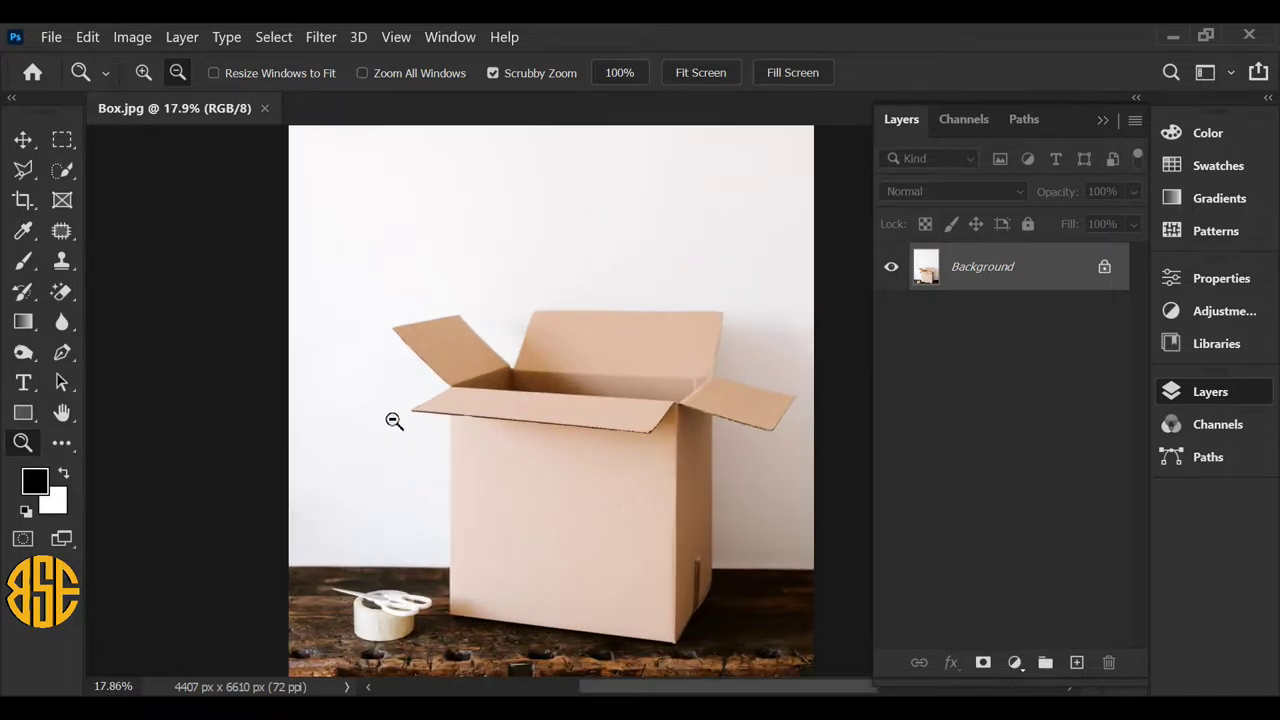
pyautogui.scroll(3, 450, 393)
pyautogui.scroll(3, 452, 396)
pyautogui.scroll(2, 454, 398)
pyautogui.scroll(2, 456, 401)
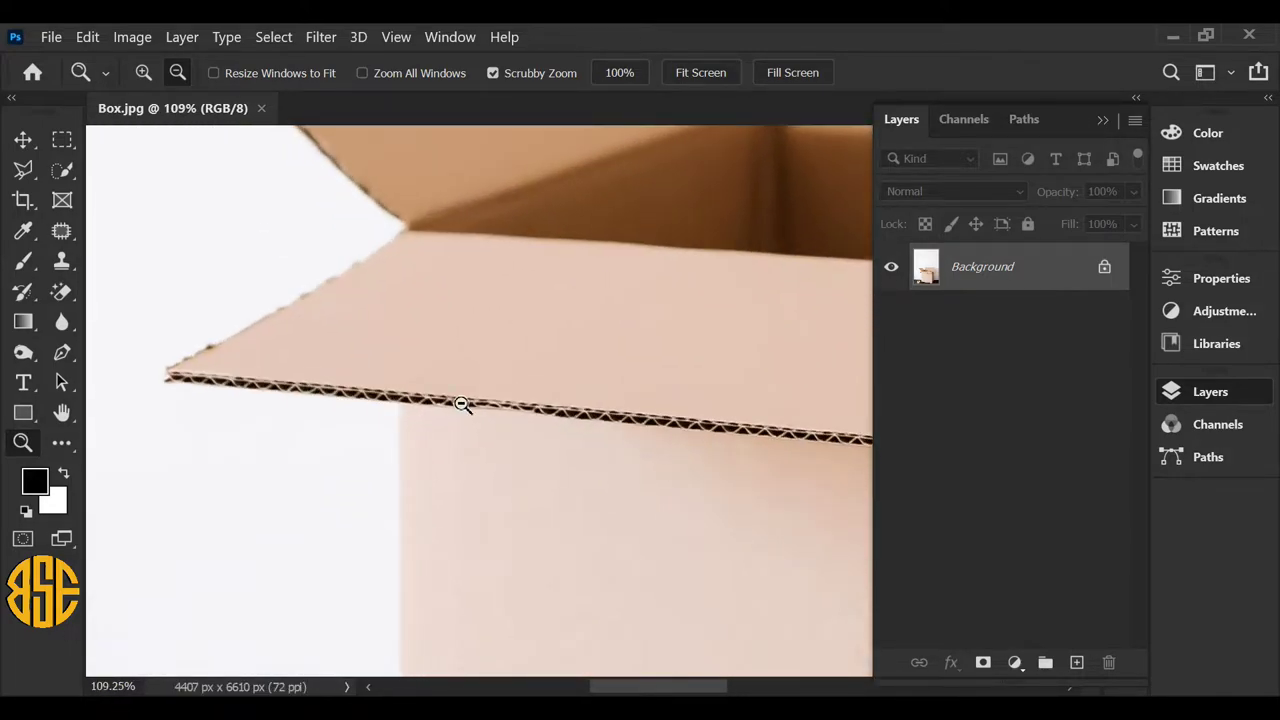
pyautogui.scroll(1, 458, 404)
pyautogui.press('alt')
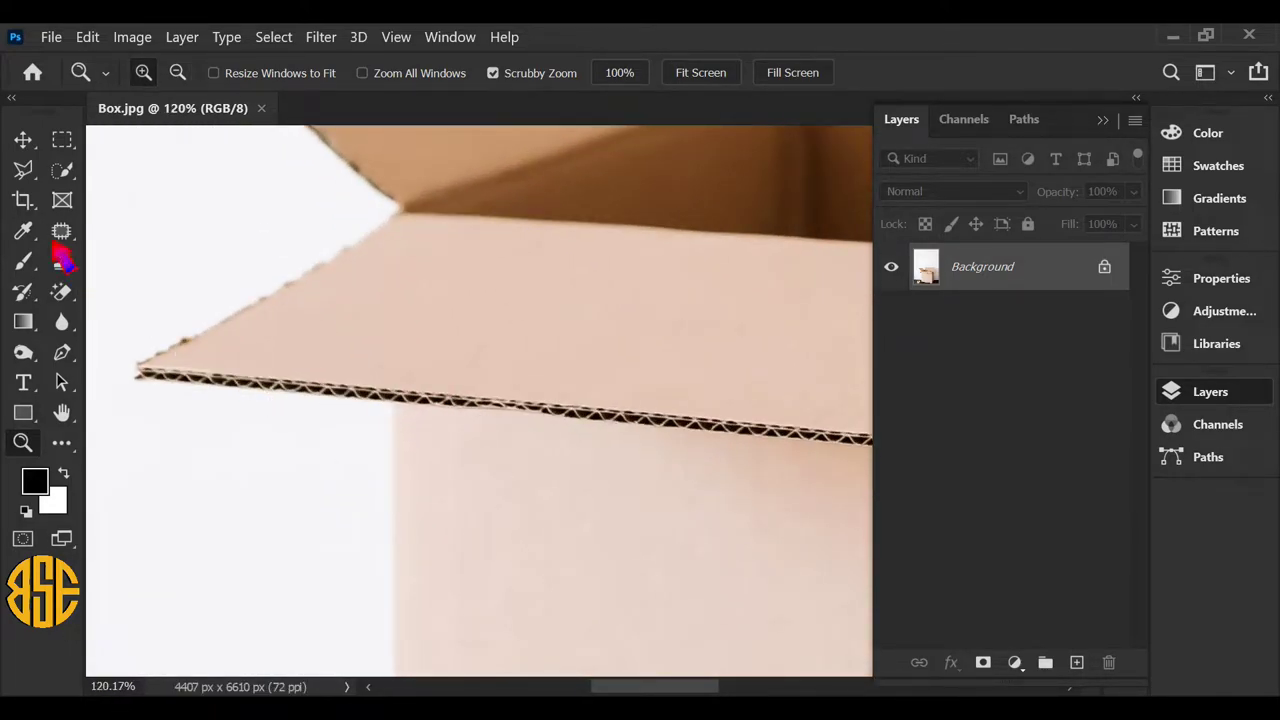
pyautogui.click(27, 176)
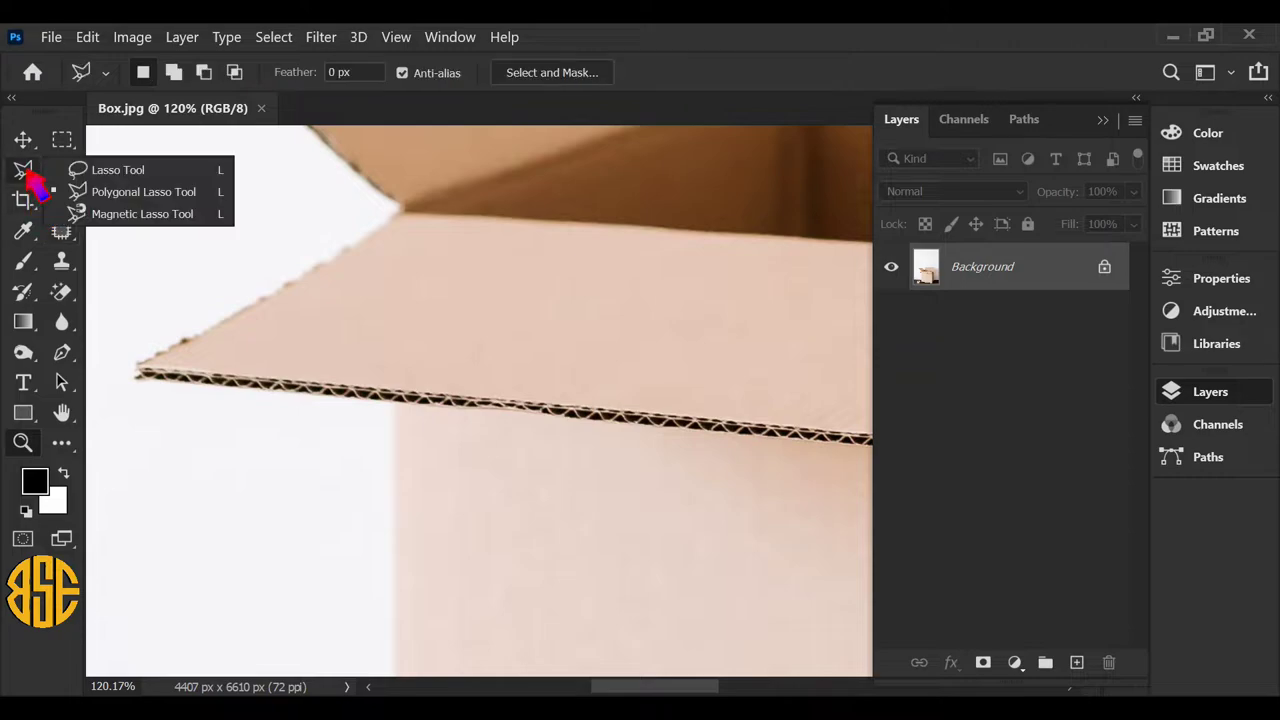
# Trace the top flaps' edges with the Polygonal Lasso, panning along, and close the outline.
pyautogui.click(128, 193)
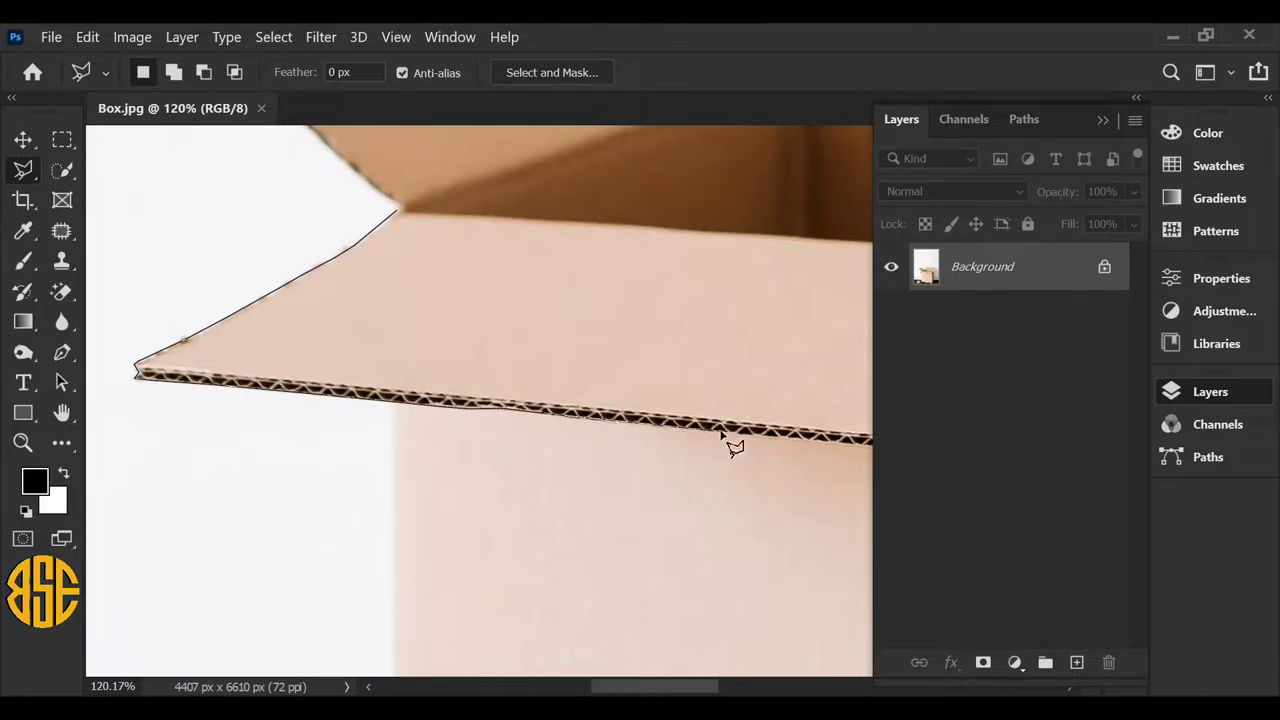
pyautogui.moveTo(871, 449)
pyautogui.mouseDown()
pyautogui.moveTo(417, 429)
pyautogui.moveTo(388, 398)
pyautogui.mouseUp()
pyautogui.click(388, 398)
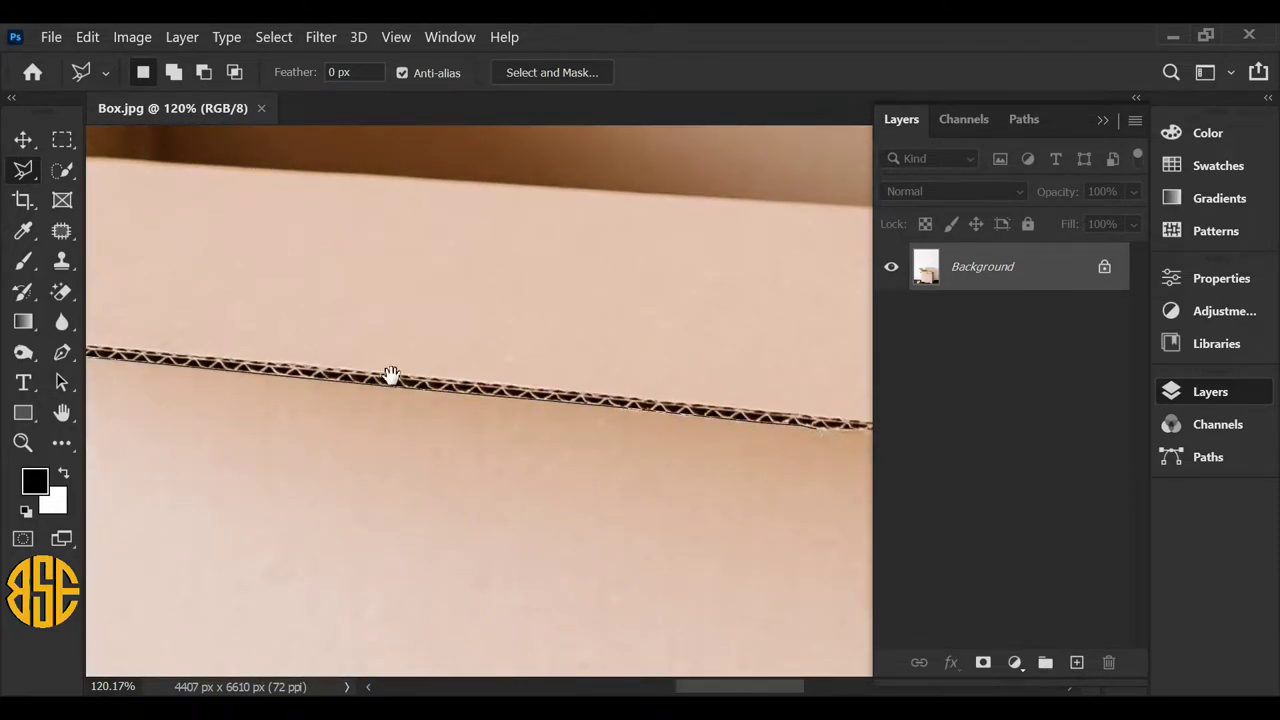
pyautogui.moveTo(391, 375); pyautogui.dragTo(231, 420)
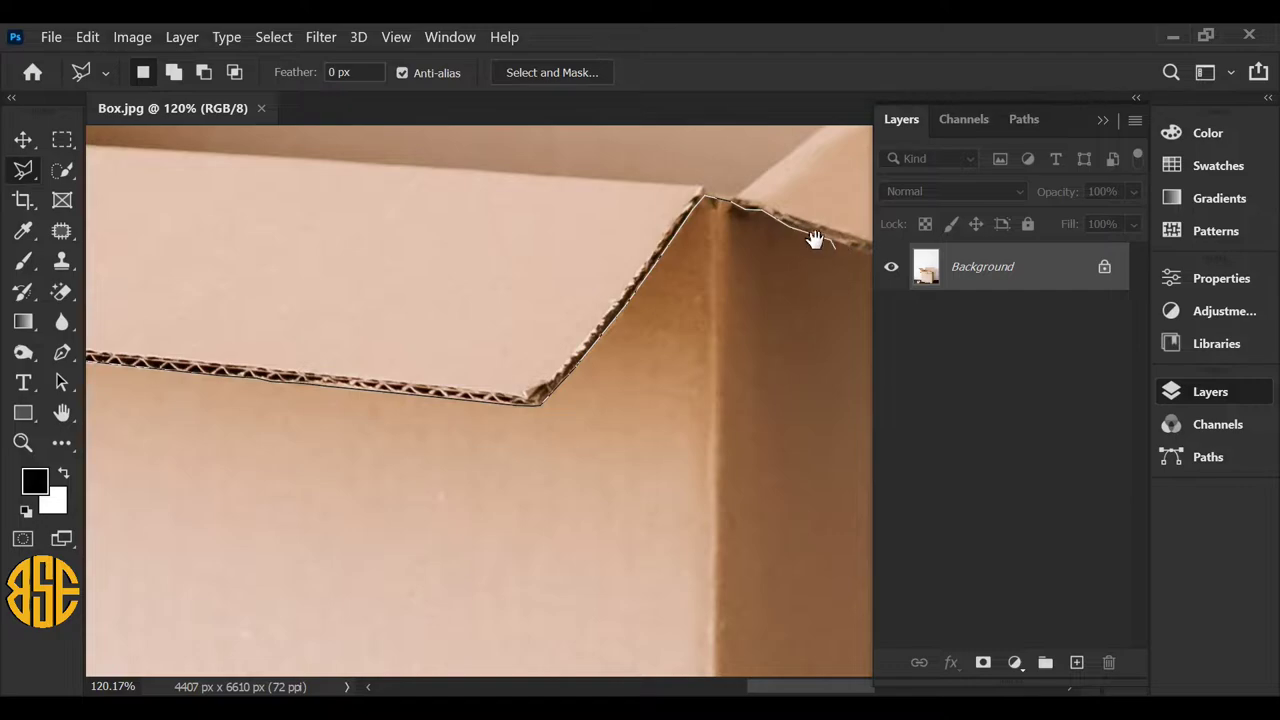
pyautogui.moveTo(815, 240); pyautogui.dragTo(232, 275)
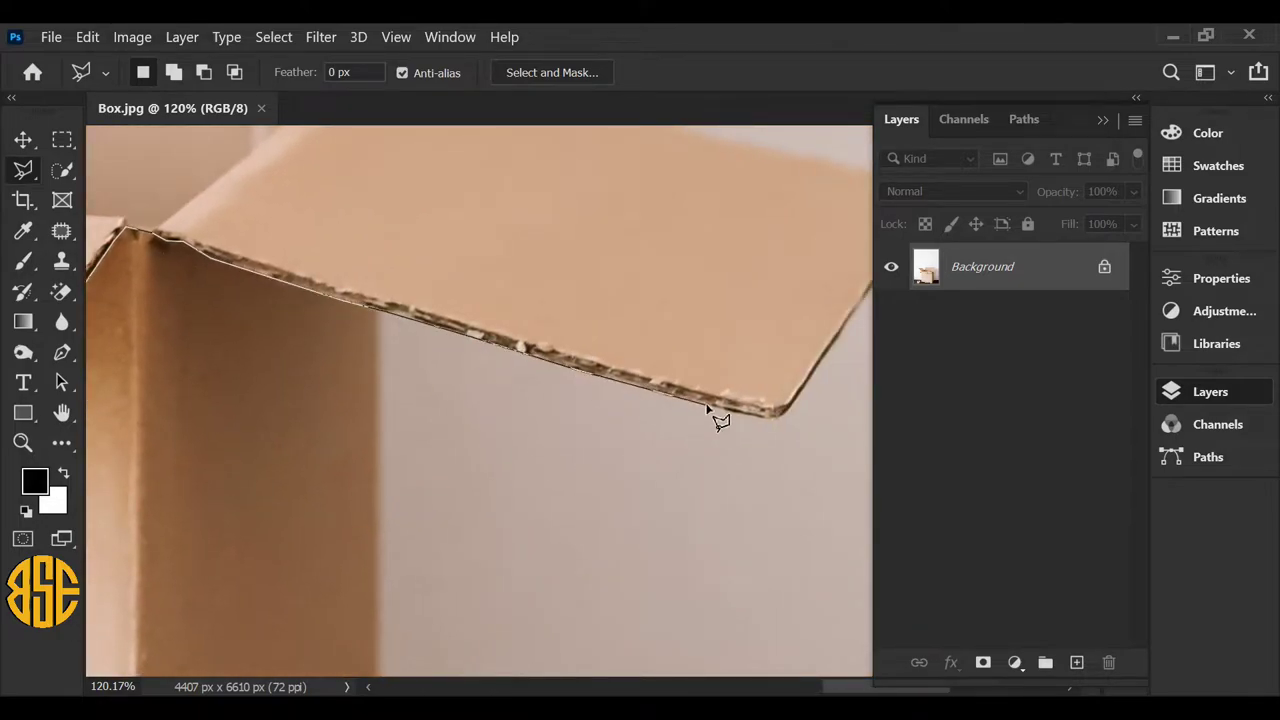
pyautogui.moveTo(790, 412); pyautogui.dragTo(362, 602)
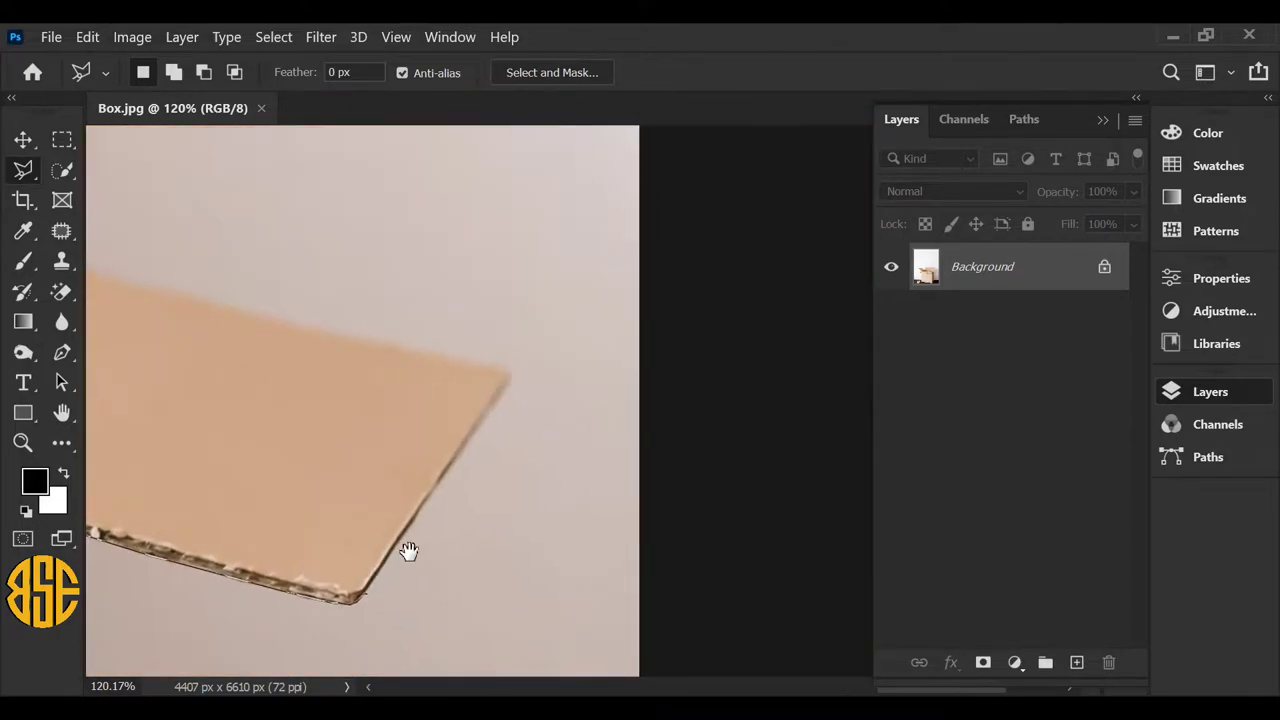
pyautogui.click(512, 378)
pyautogui.moveTo(512, 378)
pyautogui.mouseDown()
pyautogui.moveTo(497, 451)
pyautogui.moveTo(357, 294)
pyautogui.moveTo(706, 294)
pyautogui.moveTo(648, 467)
pyautogui.moveTo(1013, 407)
pyautogui.mouseUp()
pyautogui.click(510, 328)
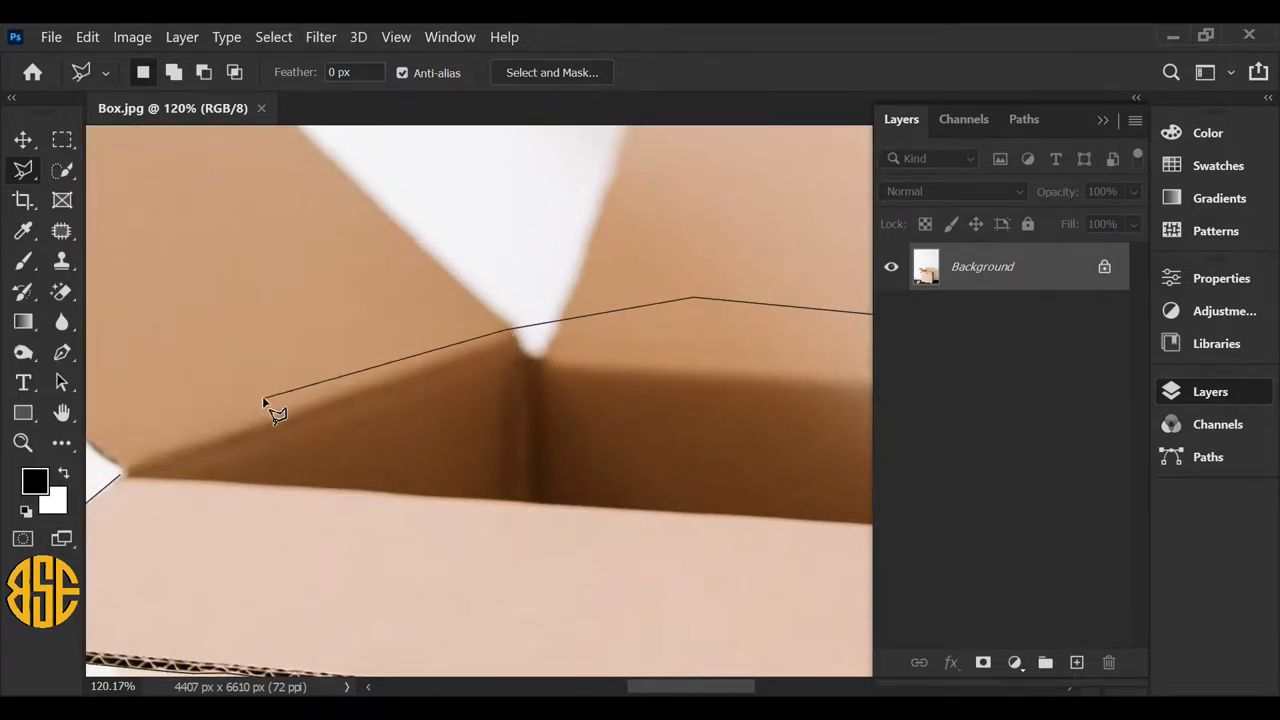
pyautogui.click(262, 398)
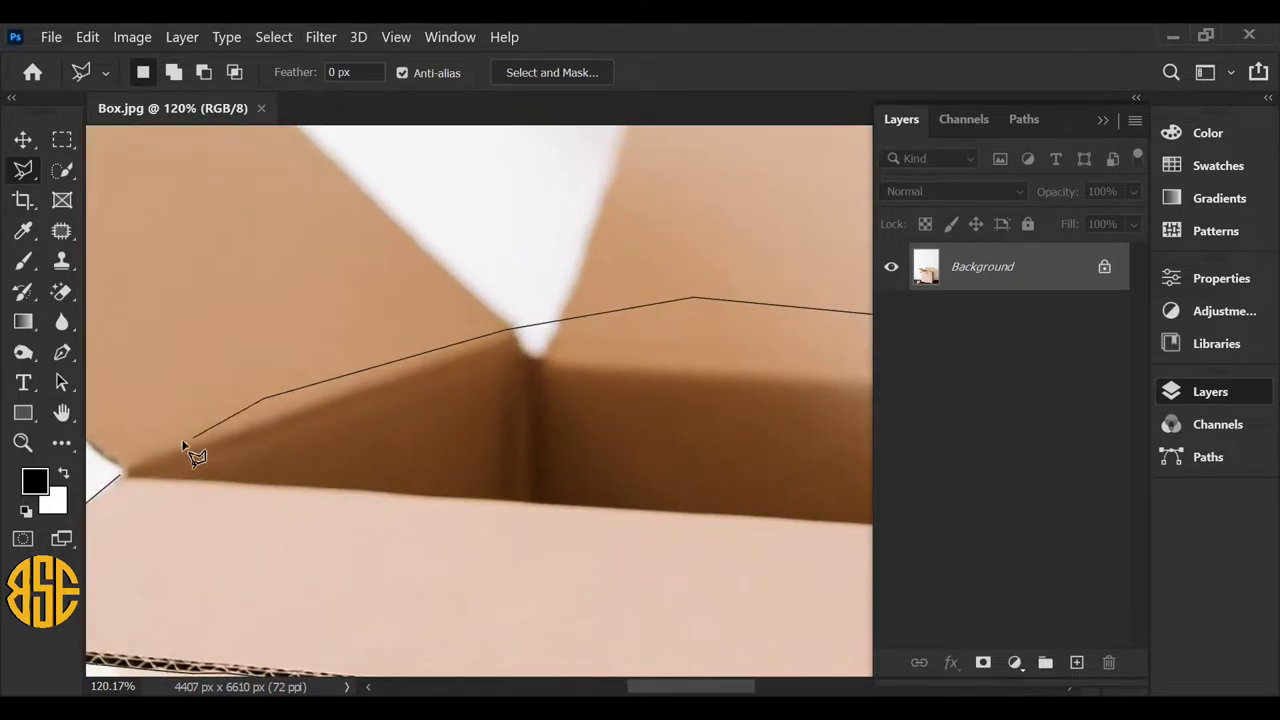
pyautogui.click(118, 480)
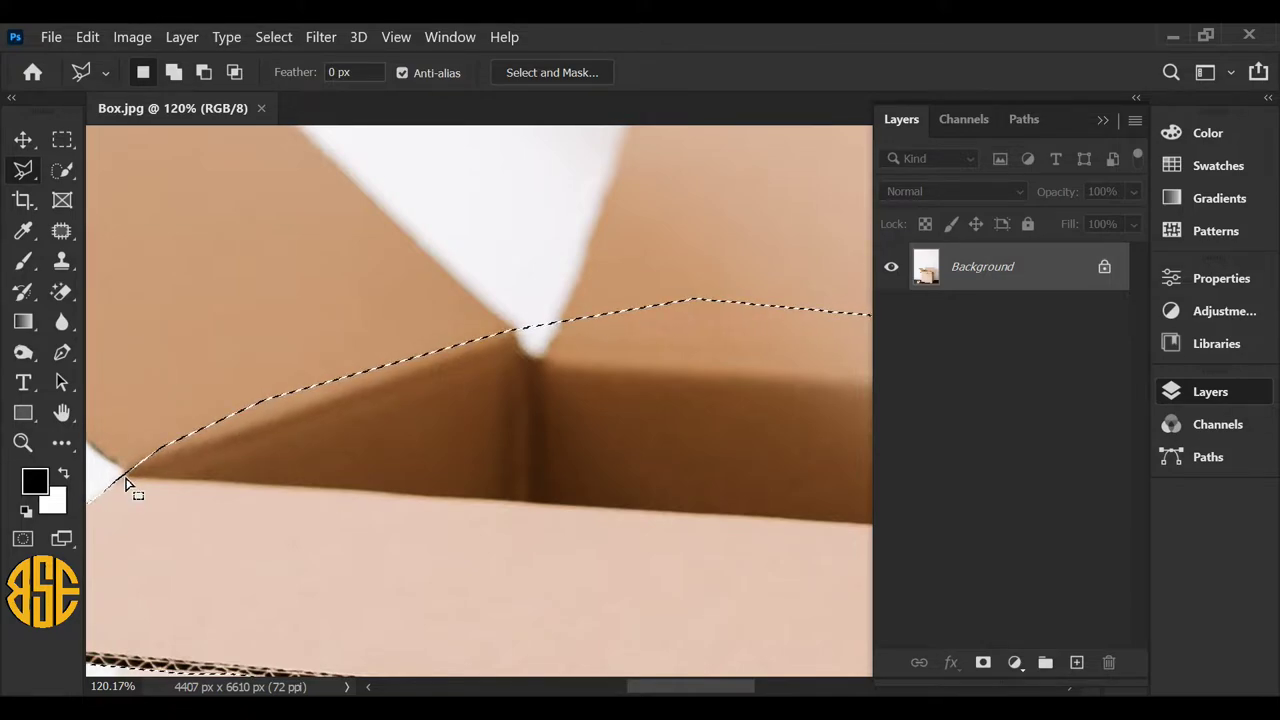
# Fit the photo on screen and copy the selected flaps onto a new Layer 1.
pyautogui.click(20, 444)
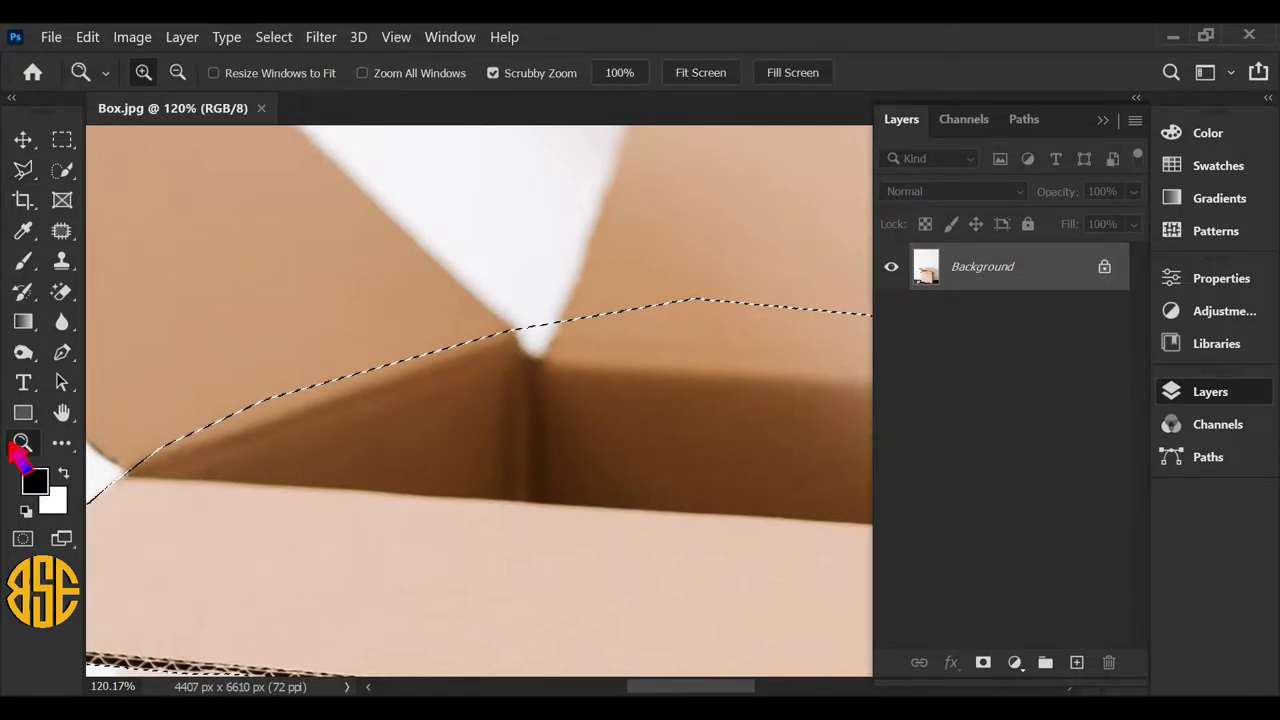
pyautogui.rightClick(471, 465)
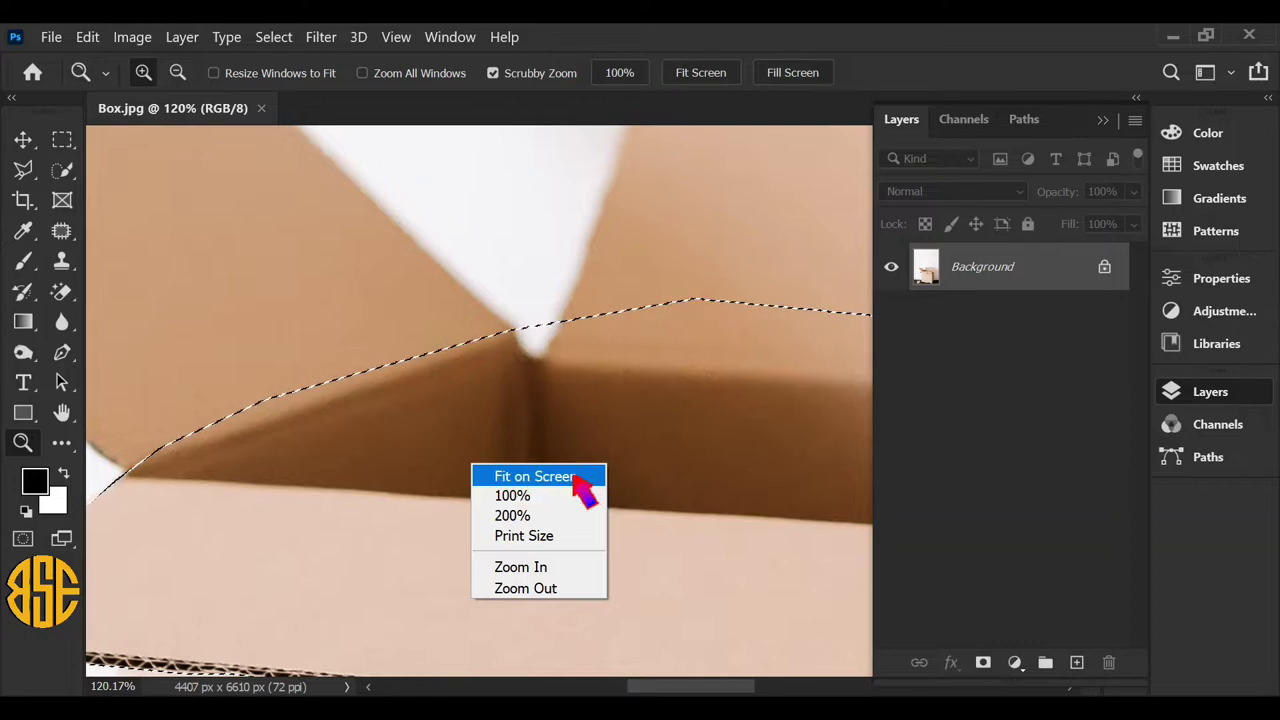
pyautogui.click(540, 476)
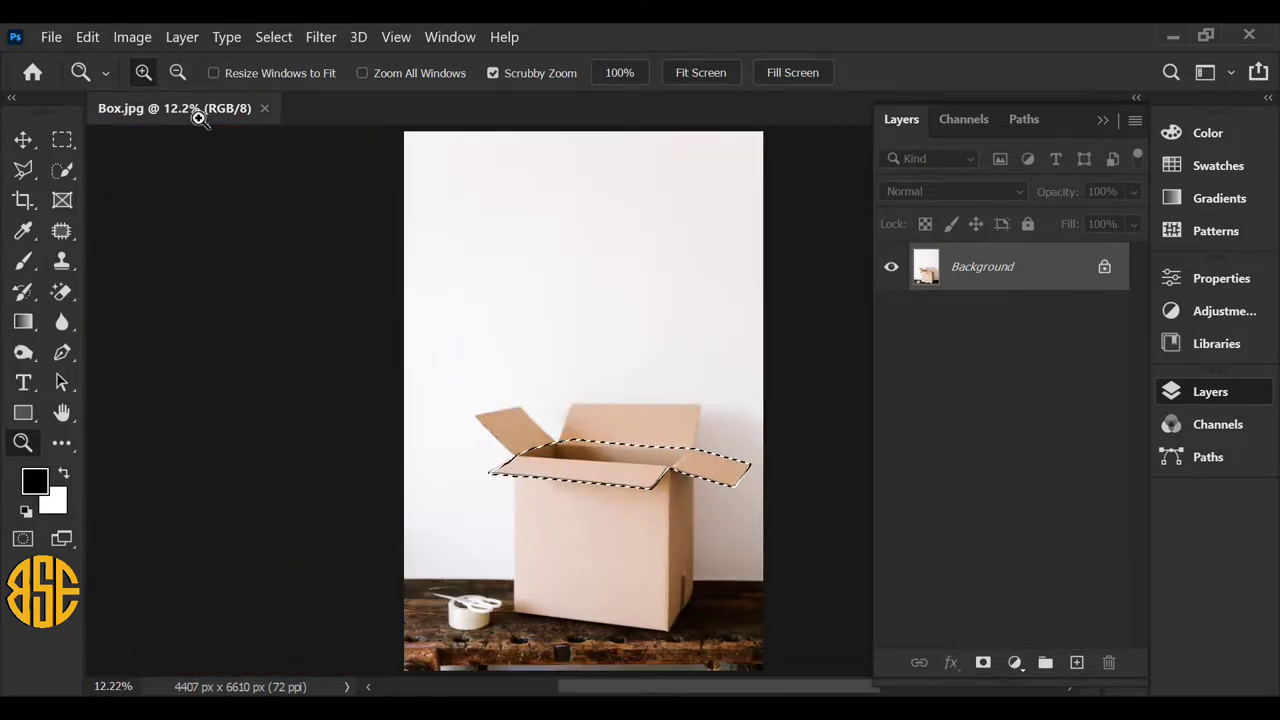
pyautogui.click(186, 37)
pyautogui.moveTo(330, 48)
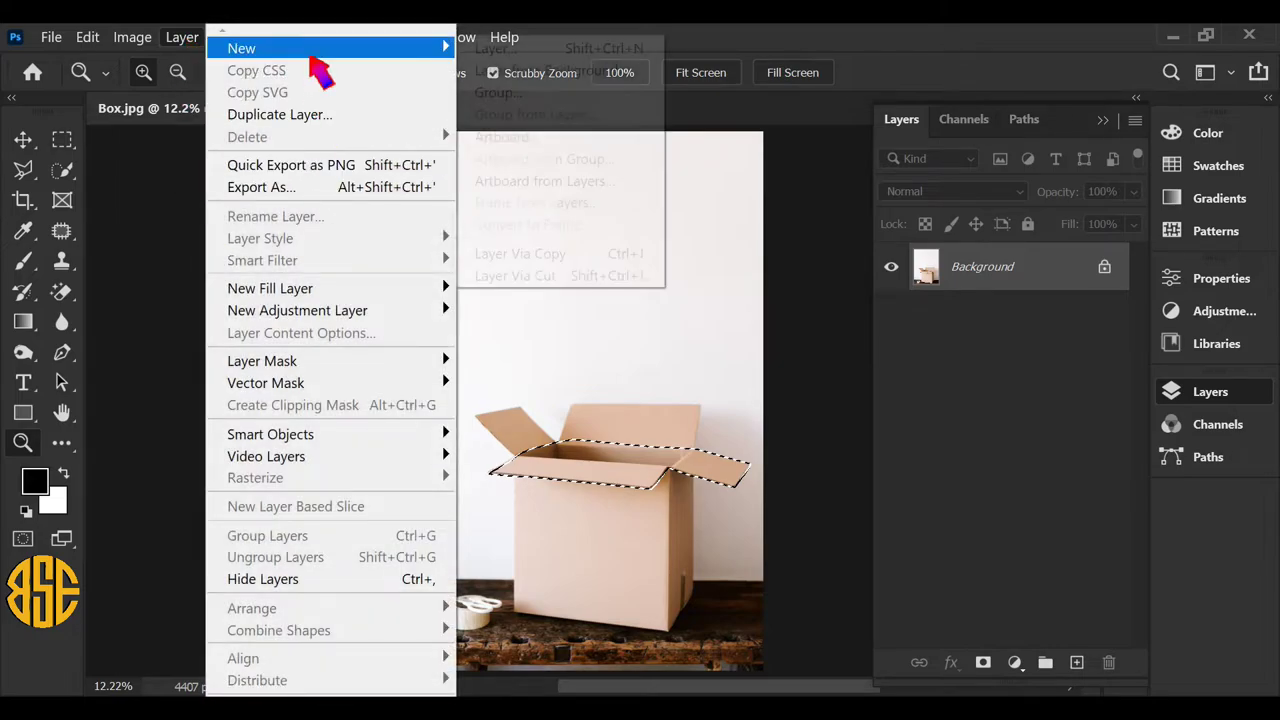
pyautogui.click(602, 254)
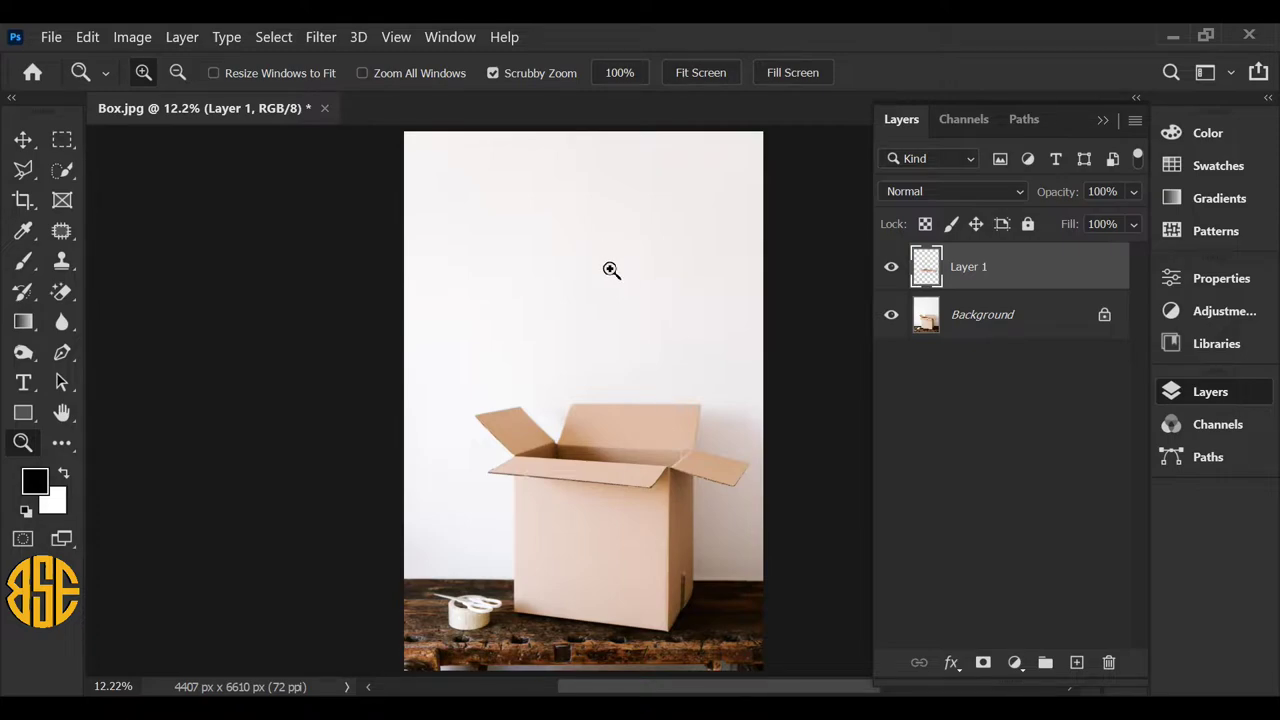
# Open the Wrap star pattern image.
pyautogui.click(51, 37)
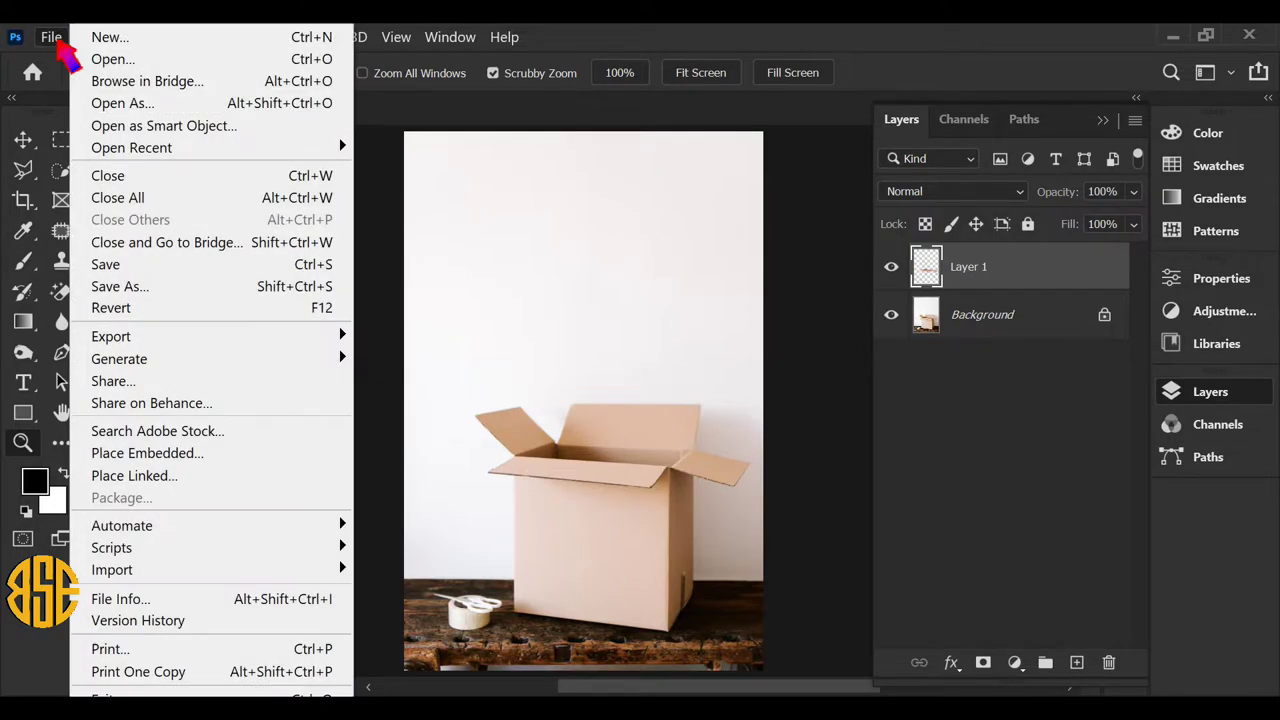
pyautogui.click(226, 59)
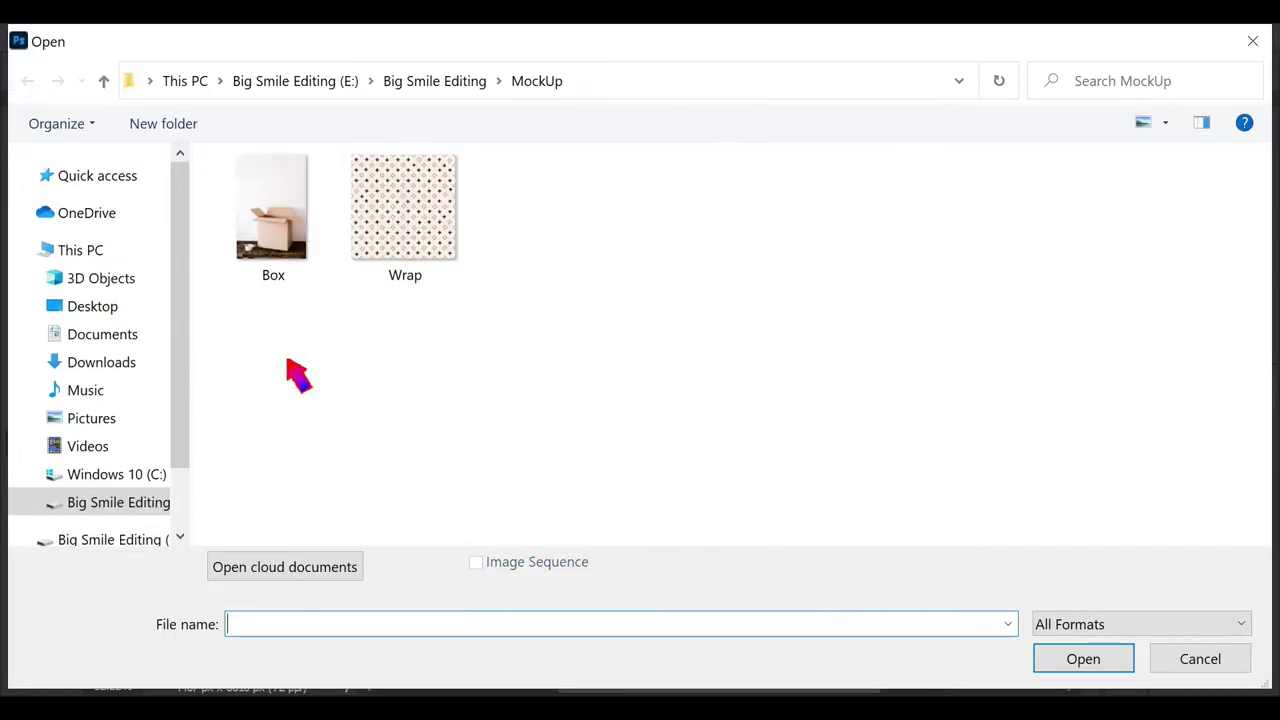
pyautogui.click(403, 237)
pyautogui.doubleClick(405, 241)
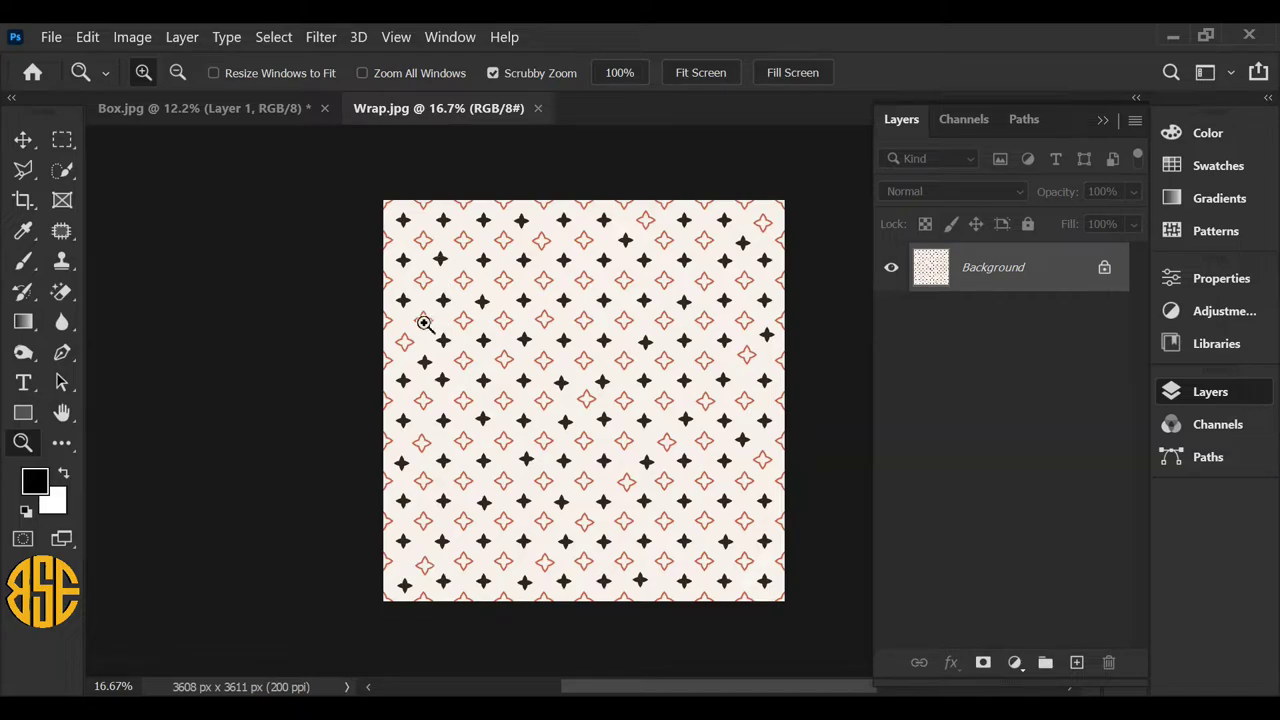
# Select the entire Wrap canvas and copy it.
pyautogui.click(275, 37)
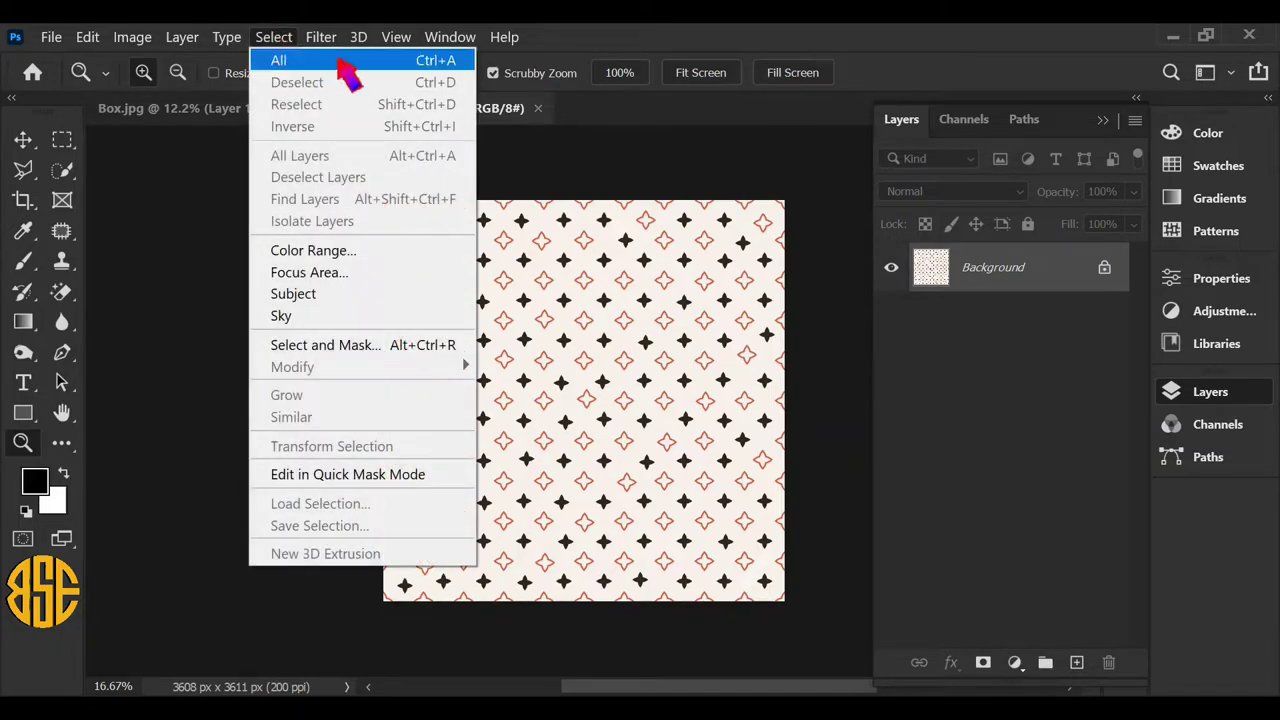
pyautogui.click(340, 64)
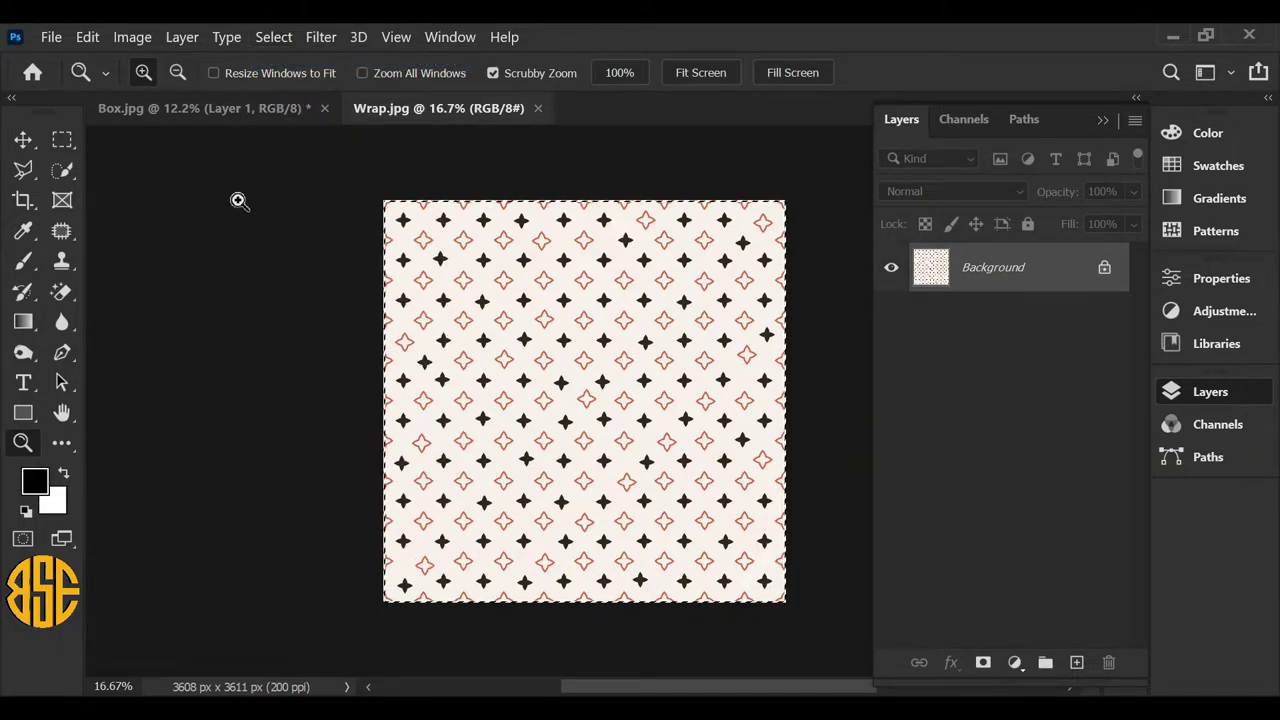
pyautogui.click(88, 37)
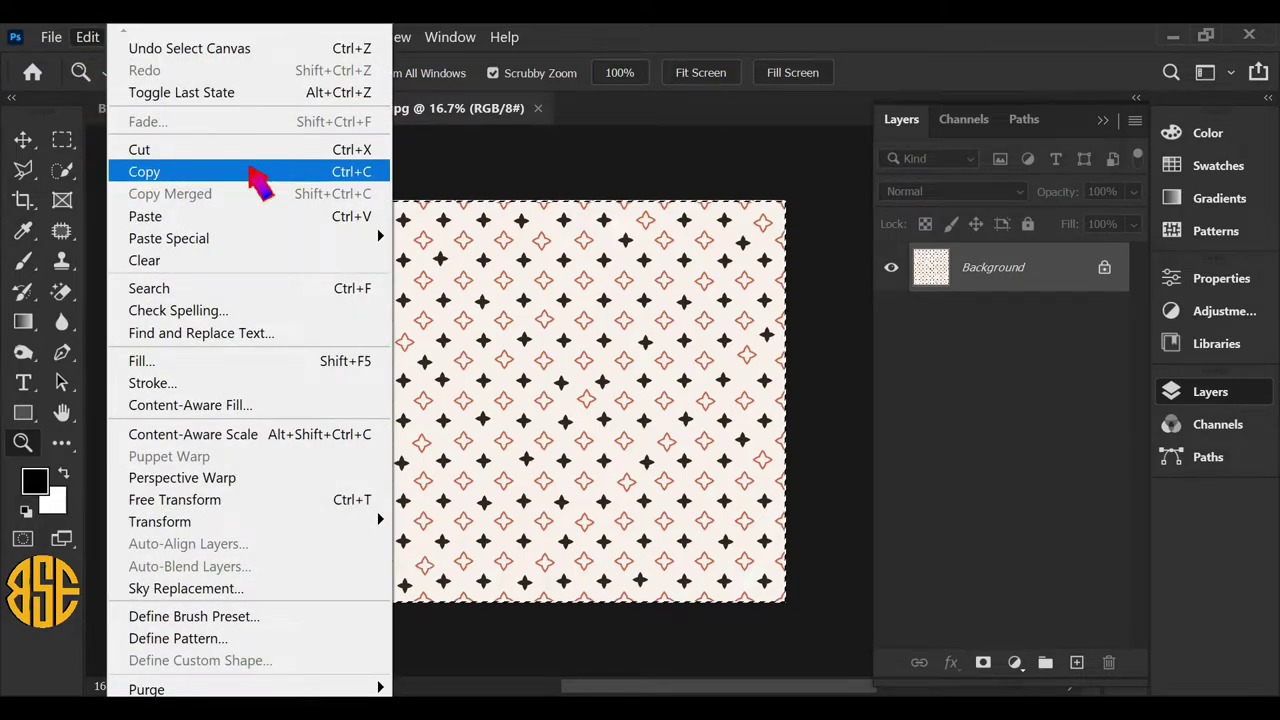
pyautogui.click(183, 172)
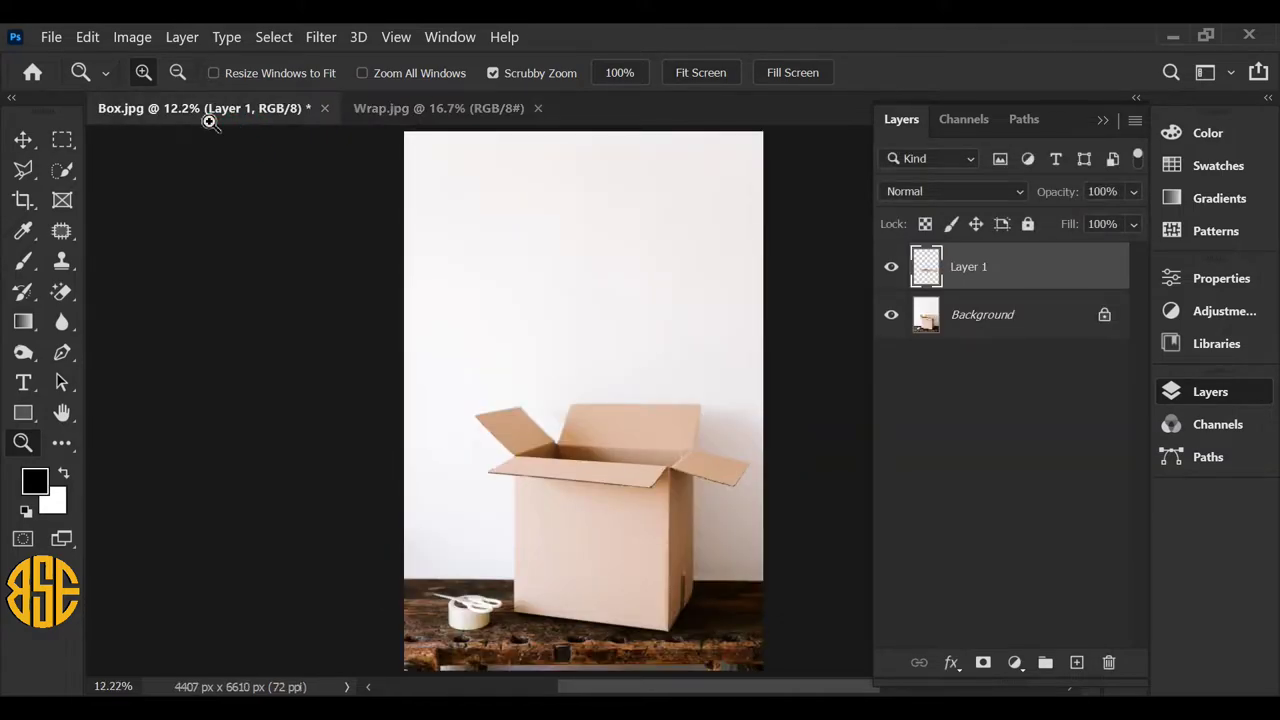
# Hide Layer 1 and add an empty Layer 2 directly above the Background.
pyautogui.click(889, 268)
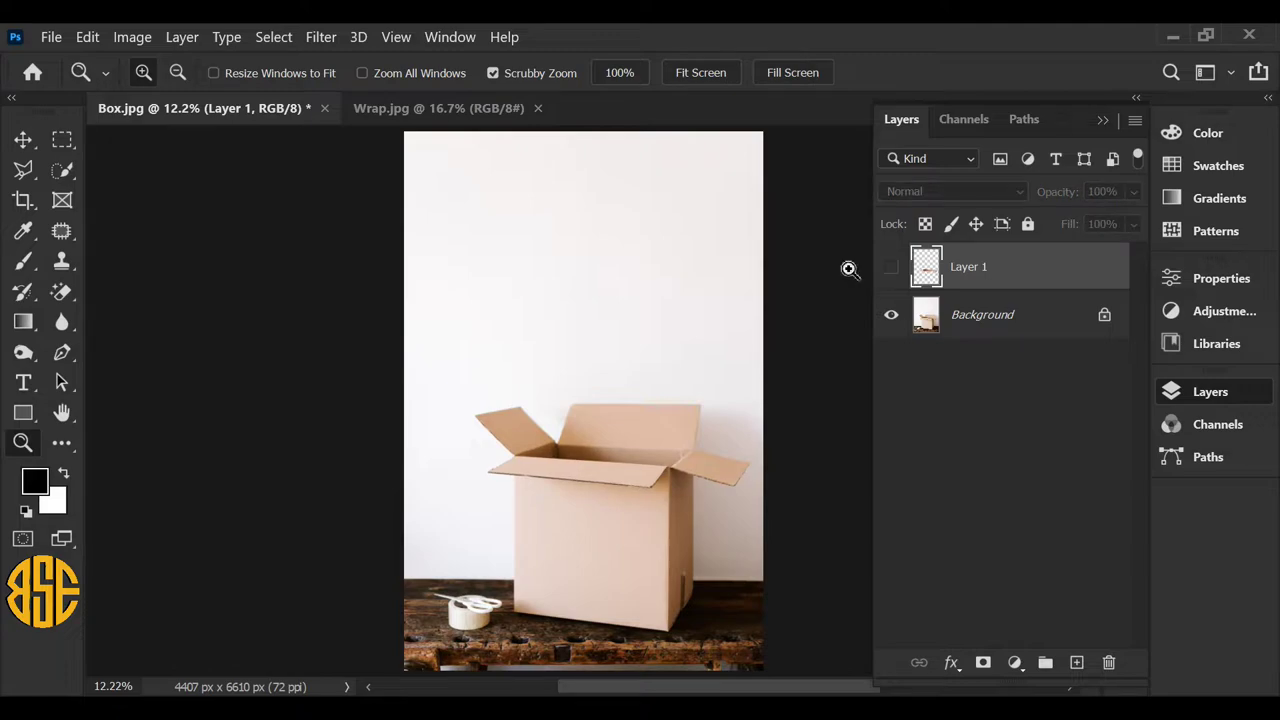
pyautogui.click(993, 318)
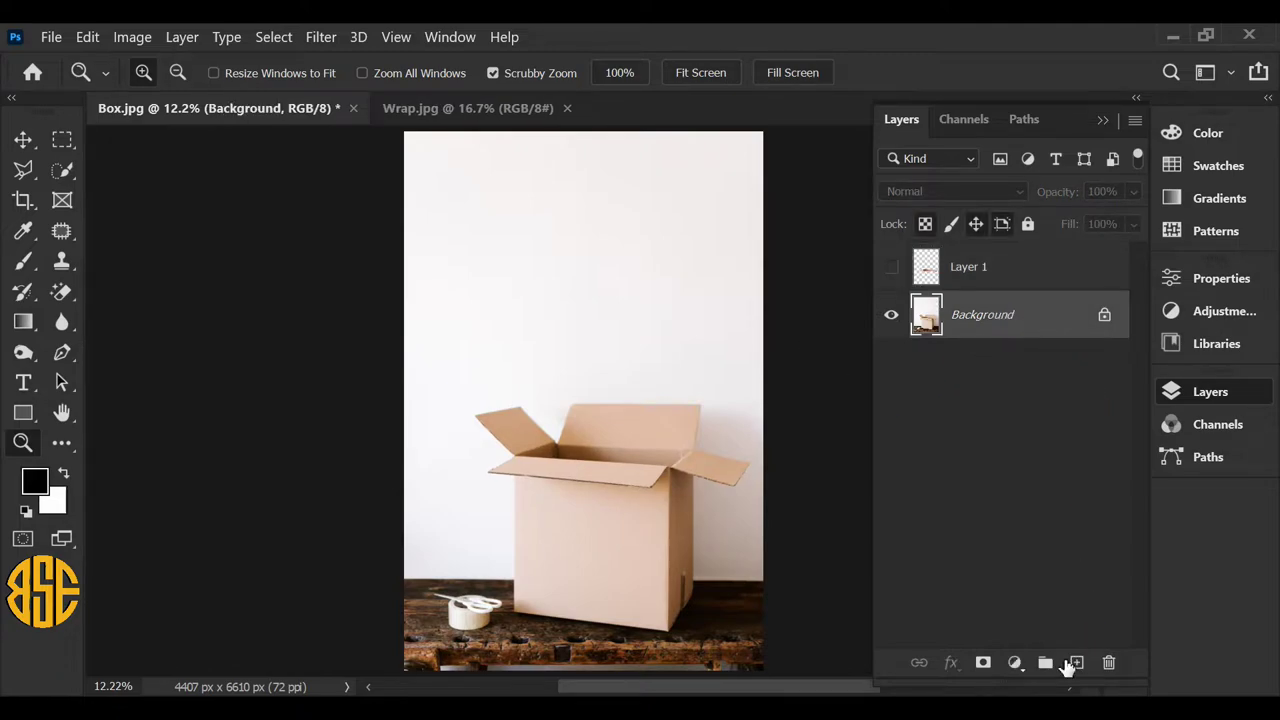
pyautogui.click(1075, 664)
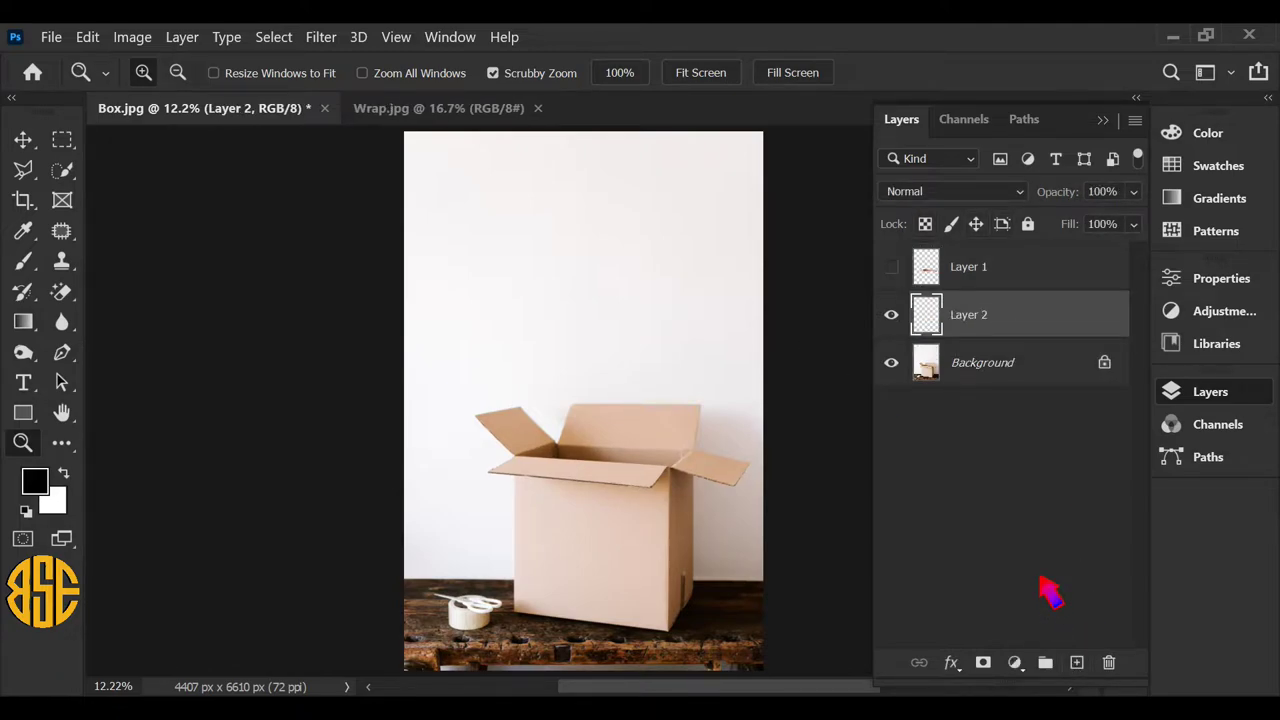
pyautogui.click(321, 37)
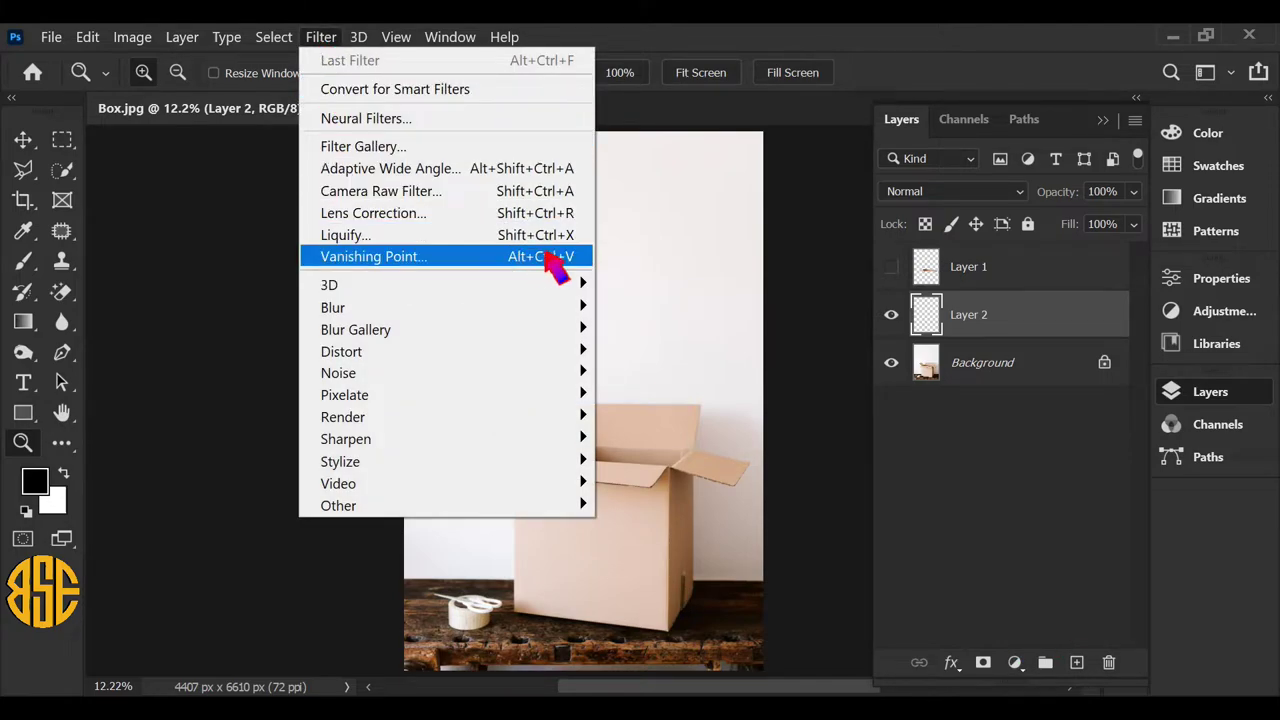
# Launch Vanishing Point, then zoom and pan the preview in close on the box.
pyautogui.click(487, 262)
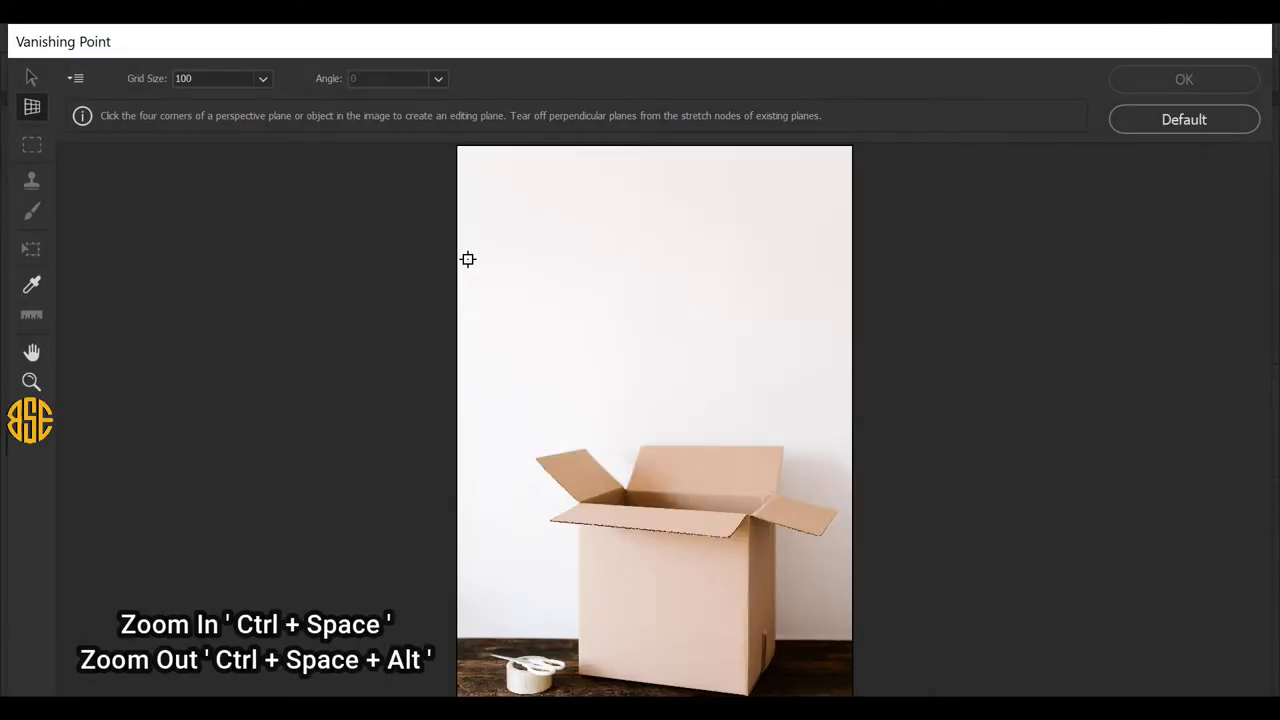
pyautogui.hotkey('ctrl', 'space')
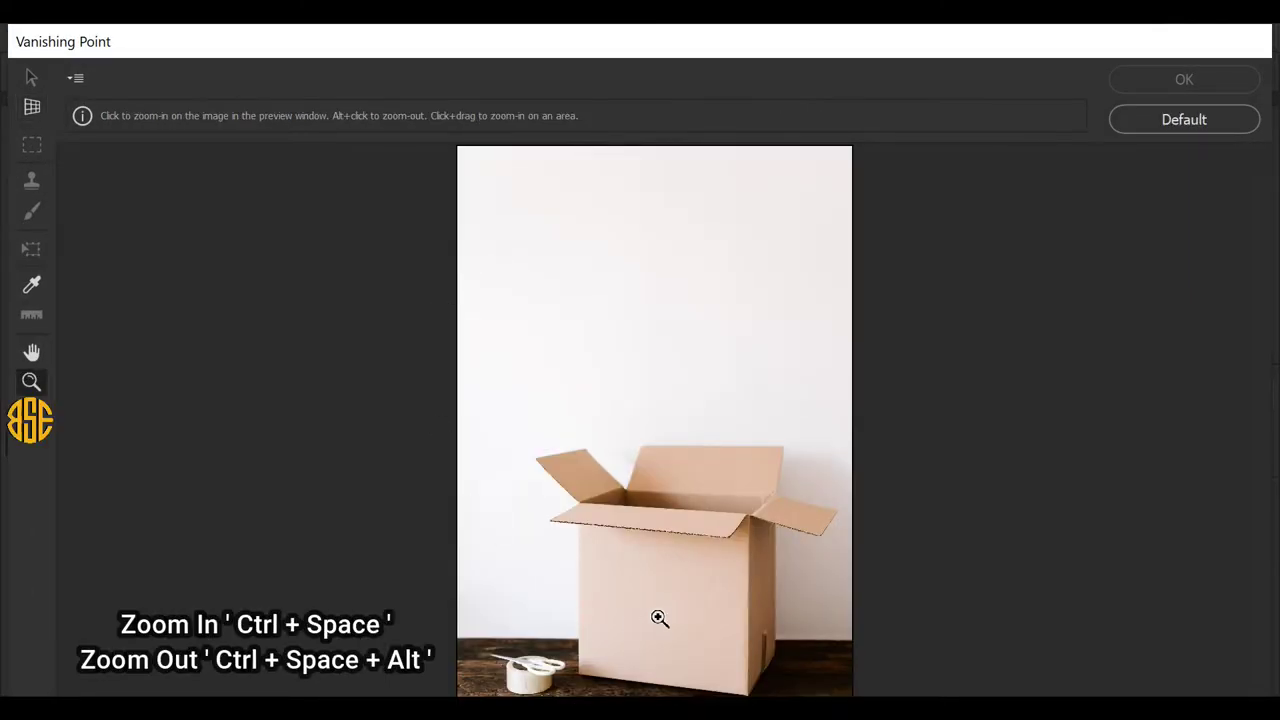
pyautogui.click(659, 618)
pyautogui.click(778, 454)
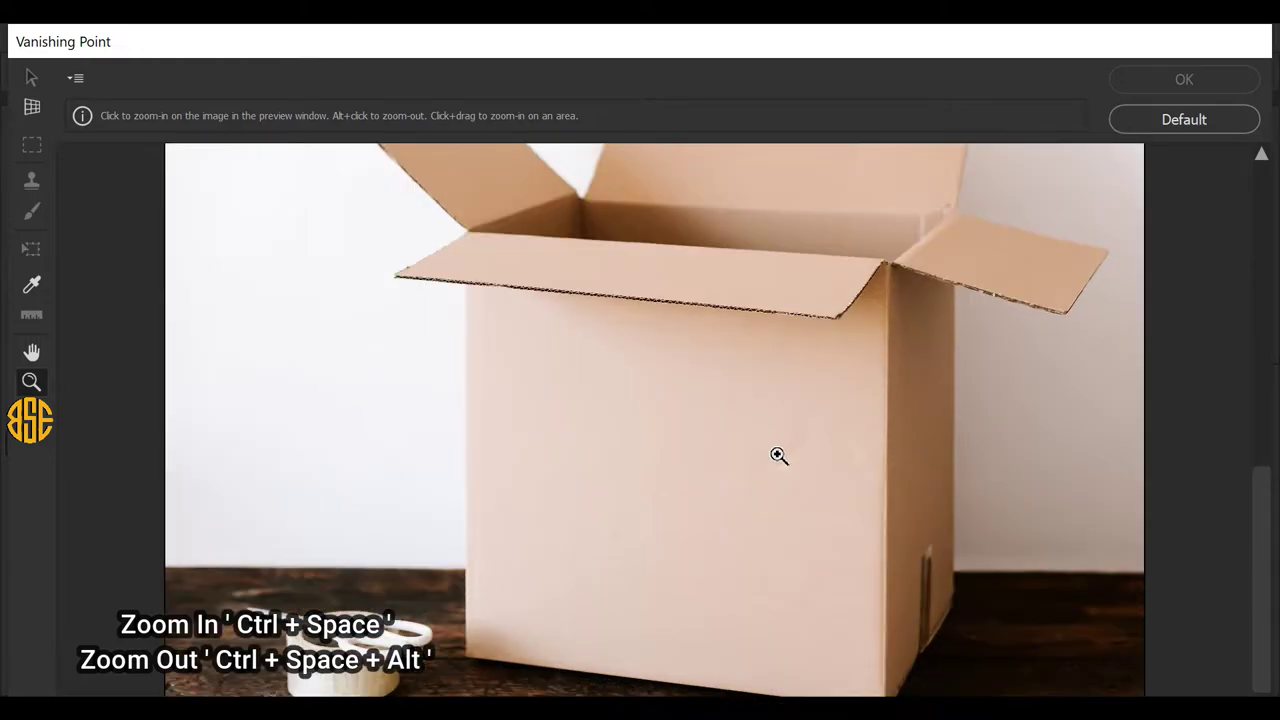
pyautogui.press('c')
pyautogui.press('h')
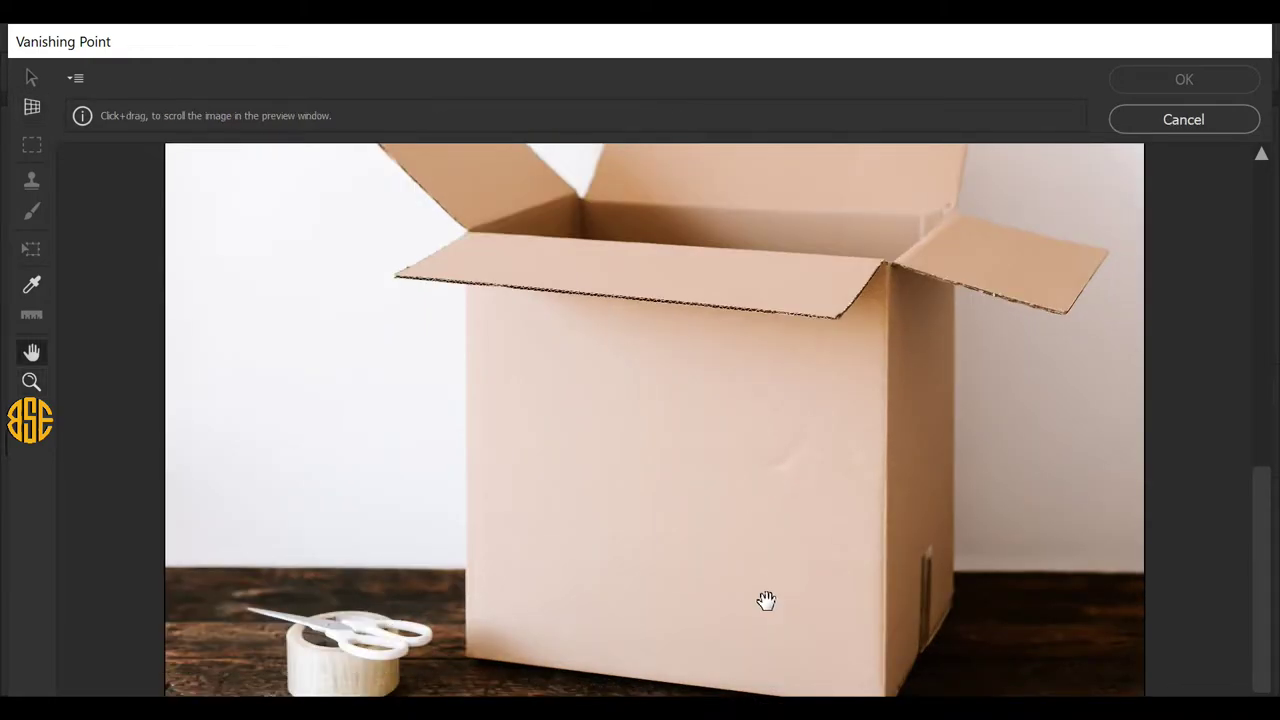
pyautogui.moveTo(823, 637); pyautogui.dragTo(820, 610)
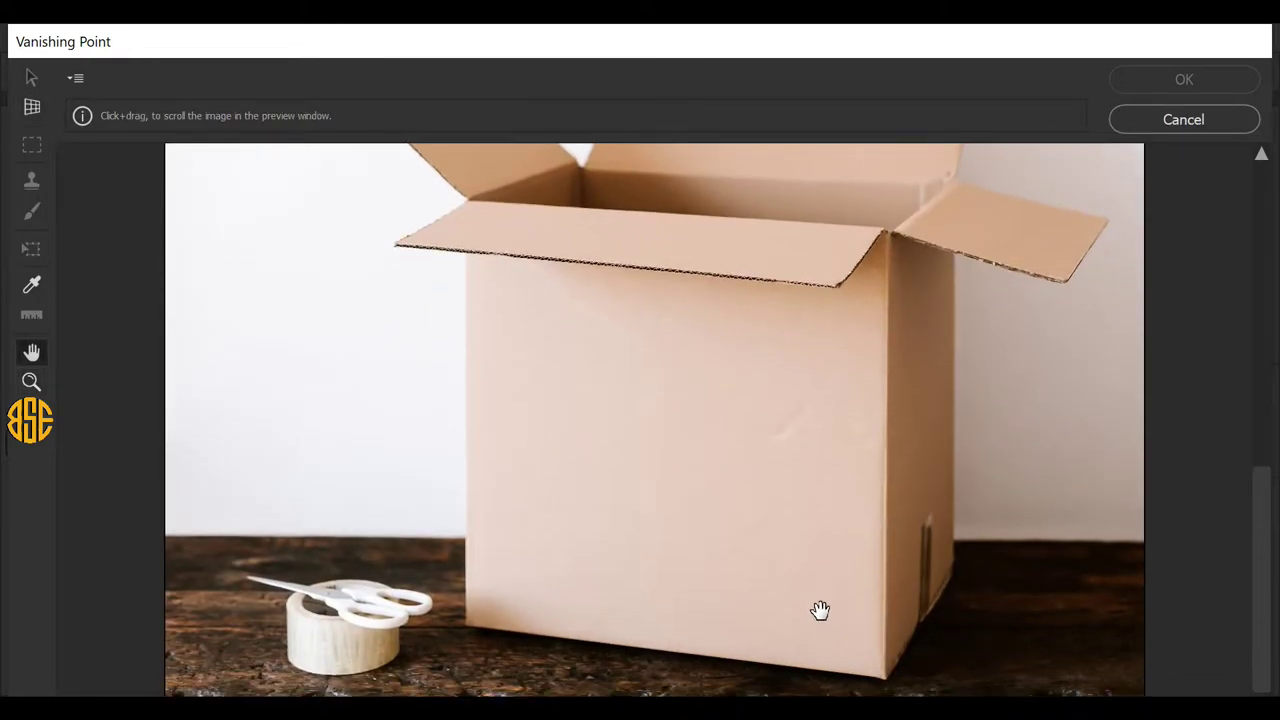
pyautogui.press('c')
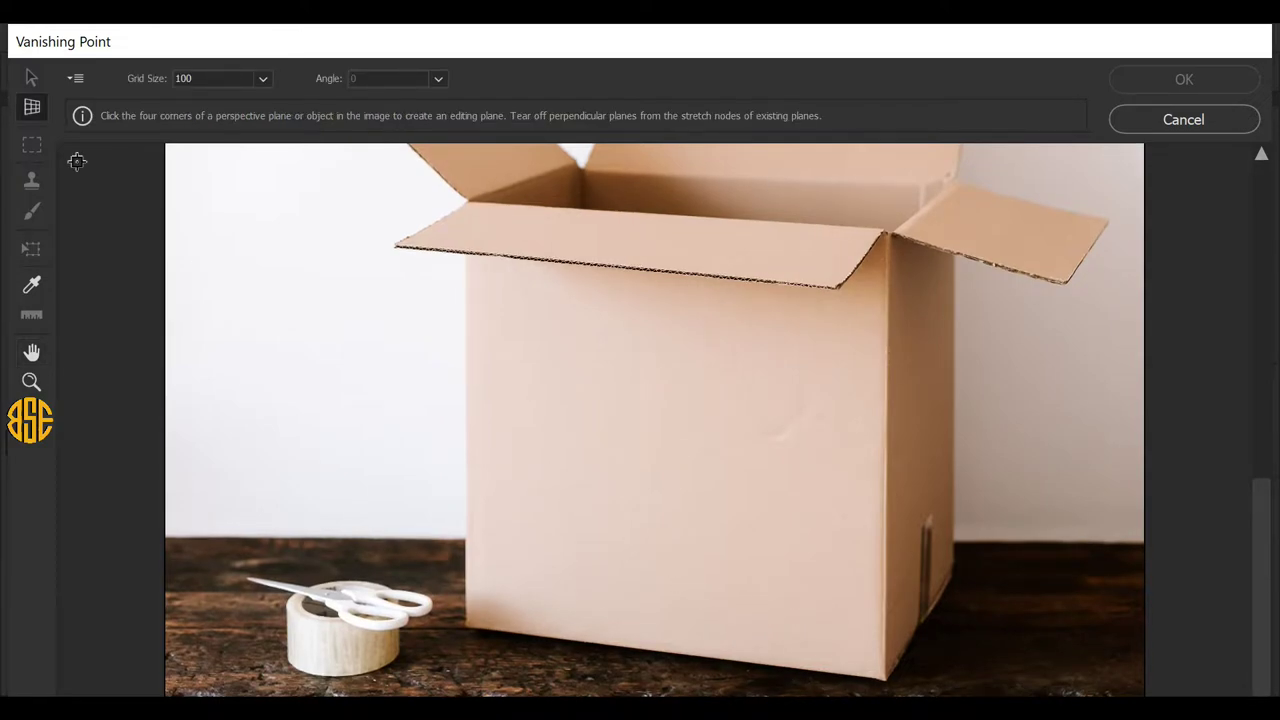
# Place the corner points of a perspective plane on the box's front face.
pyautogui.click(466, 200)
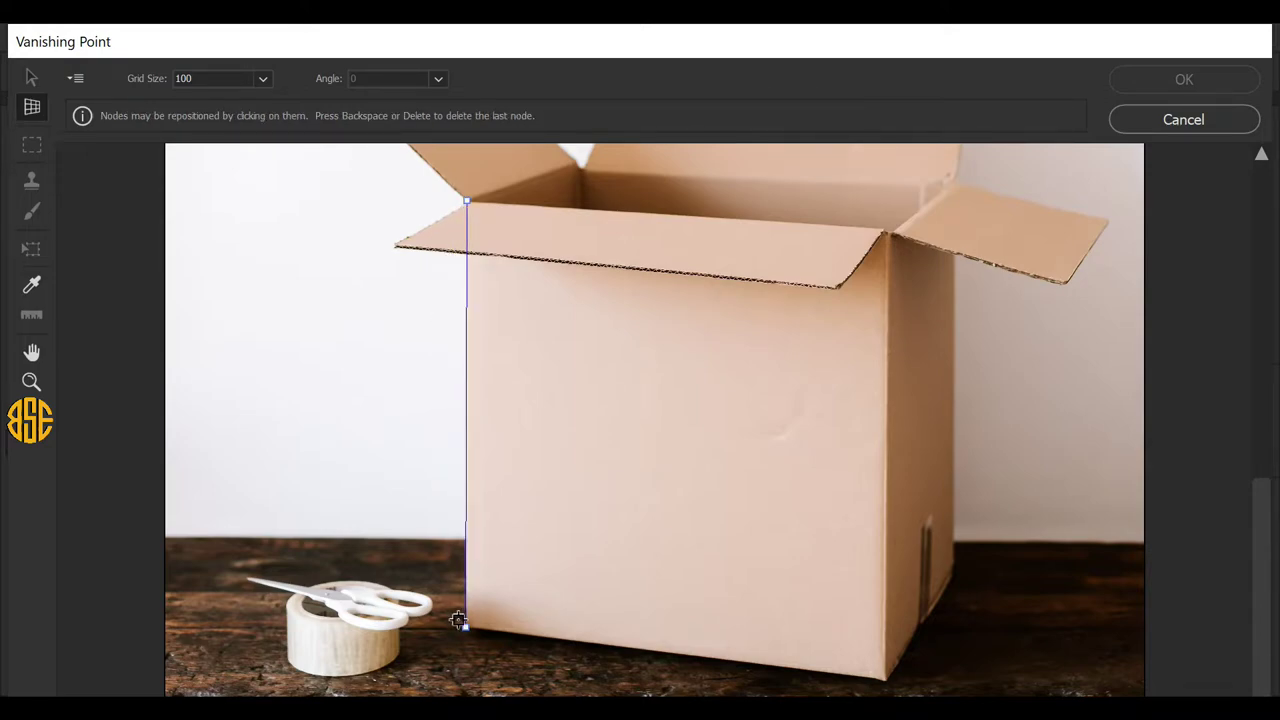
pyautogui.click(882, 679)
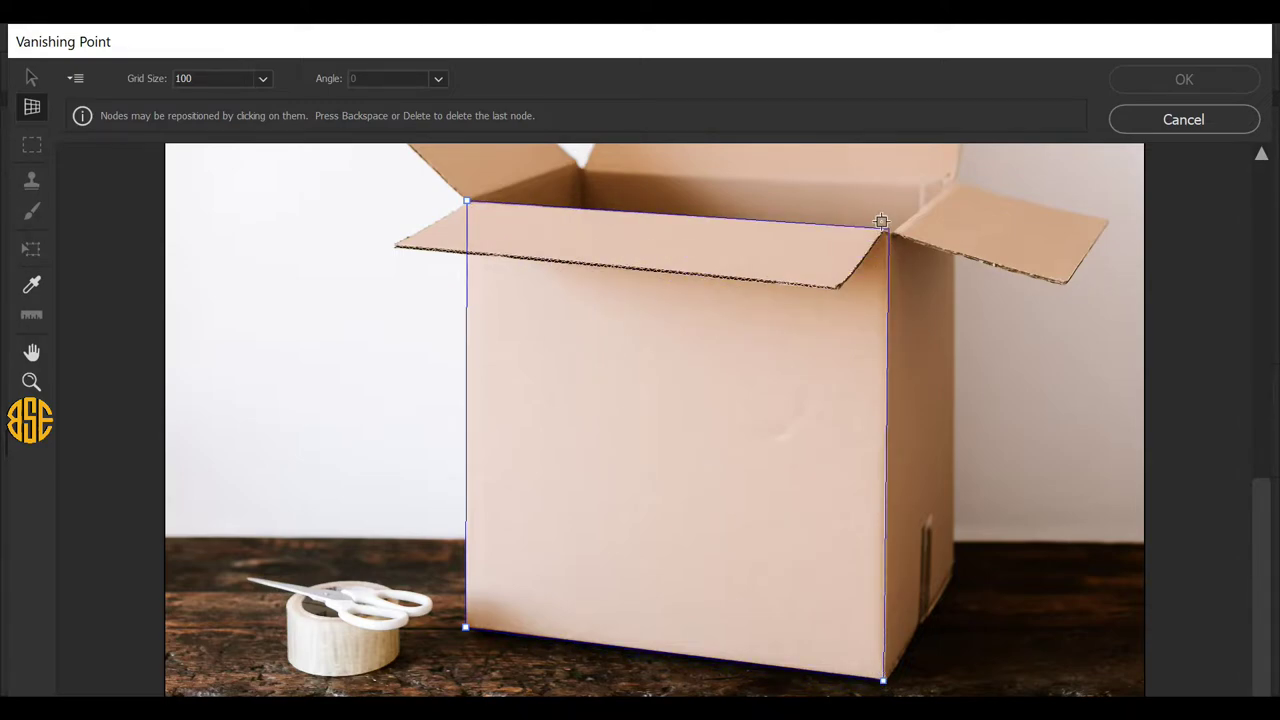
pyautogui.click(881, 221)
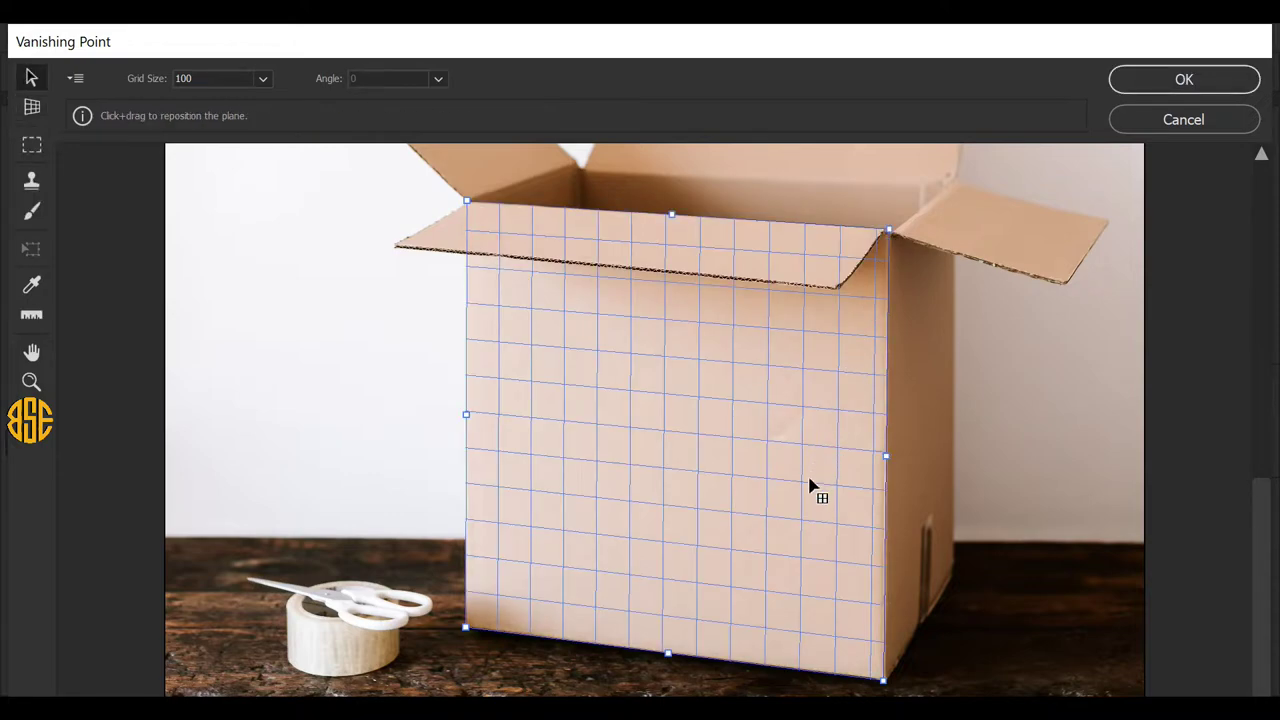
# Tear a perpendicular plane off onto the right side and fit its corners to that face.
pyautogui.press('alt')
pyautogui.press('ctrl')
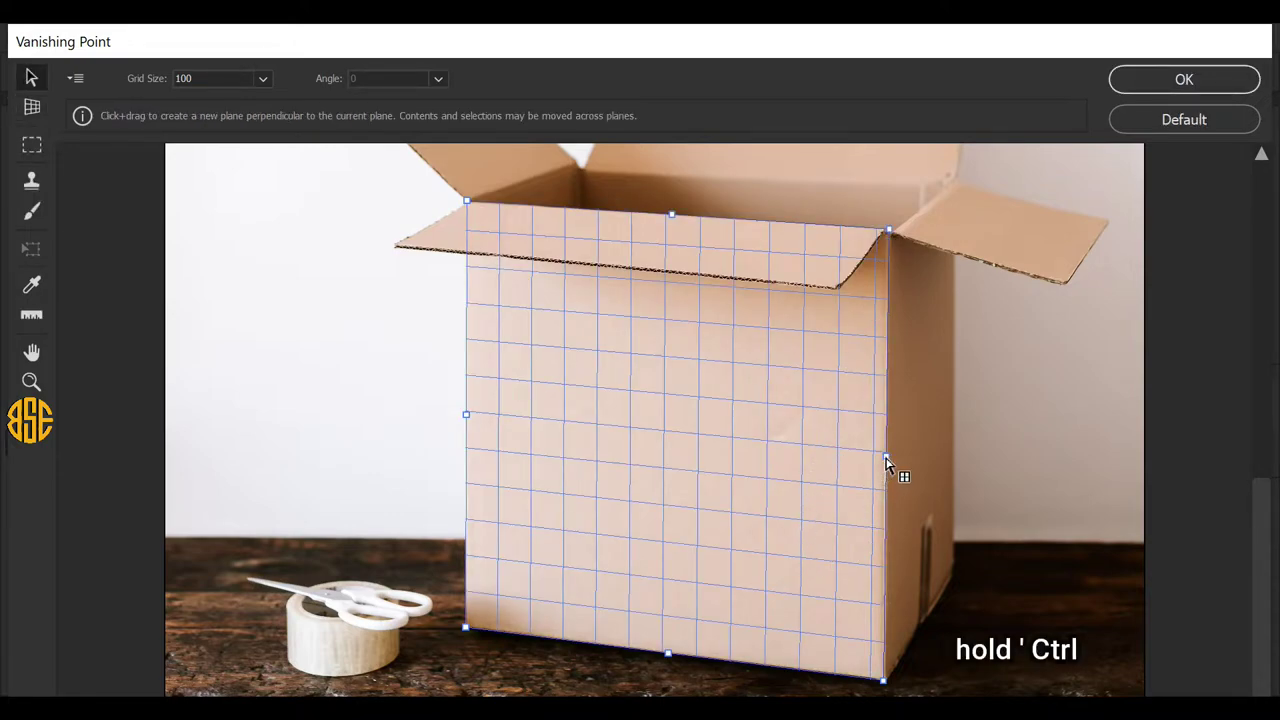
pyautogui.moveTo(885, 456); pyautogui.dragTo(956, 428)
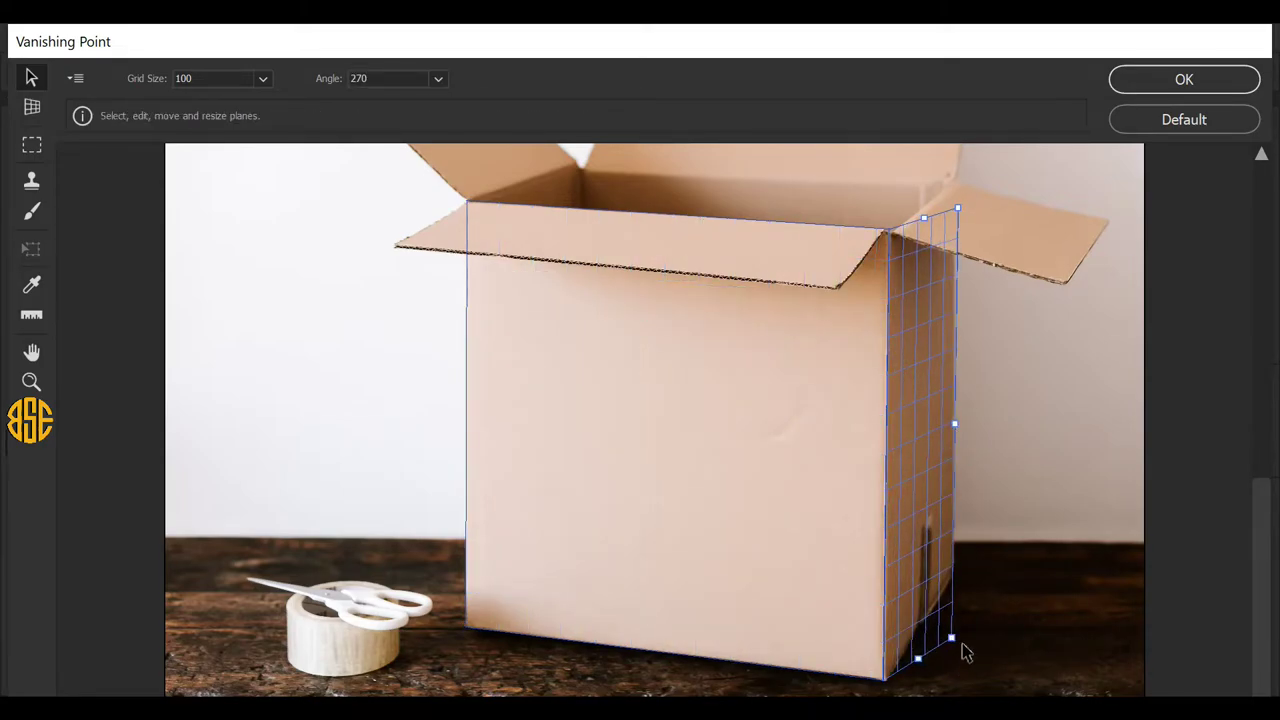
pyautogui.moveTo(963, 650); pyautogui.dragTo(962, 574)
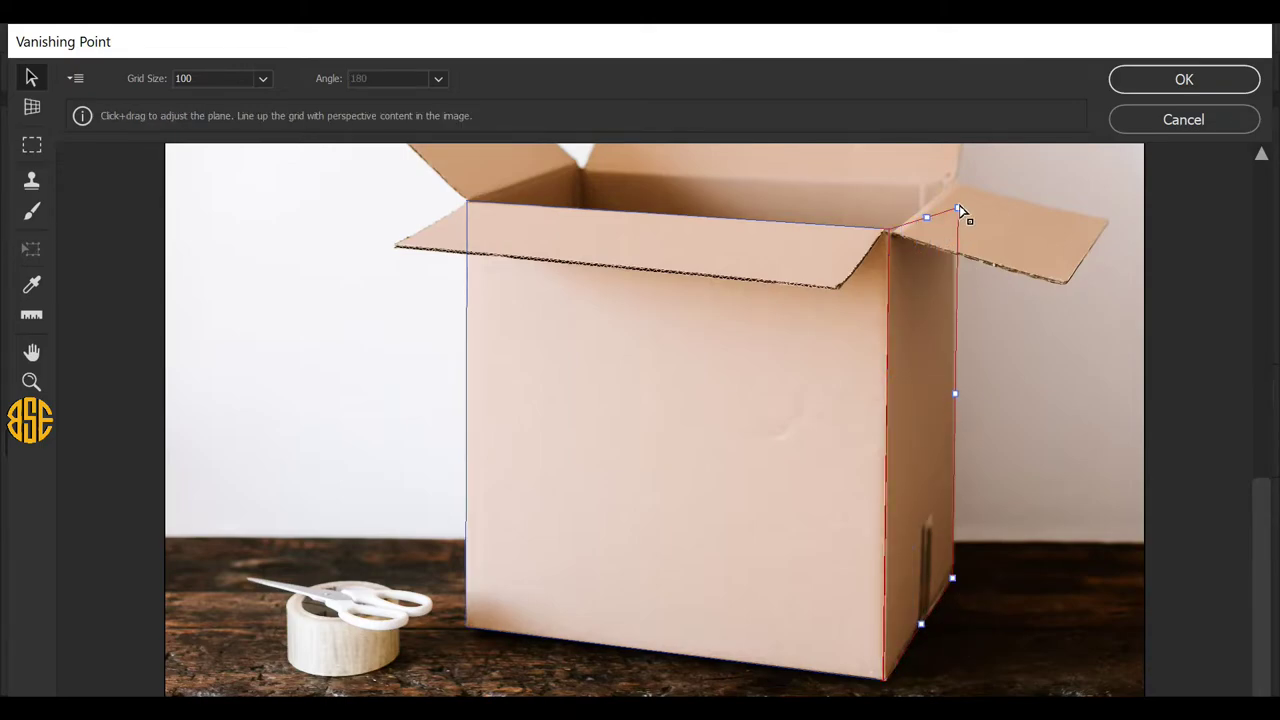
pyautogui.moveTo(958, 206); pyautogui.dragTo(958, 186)
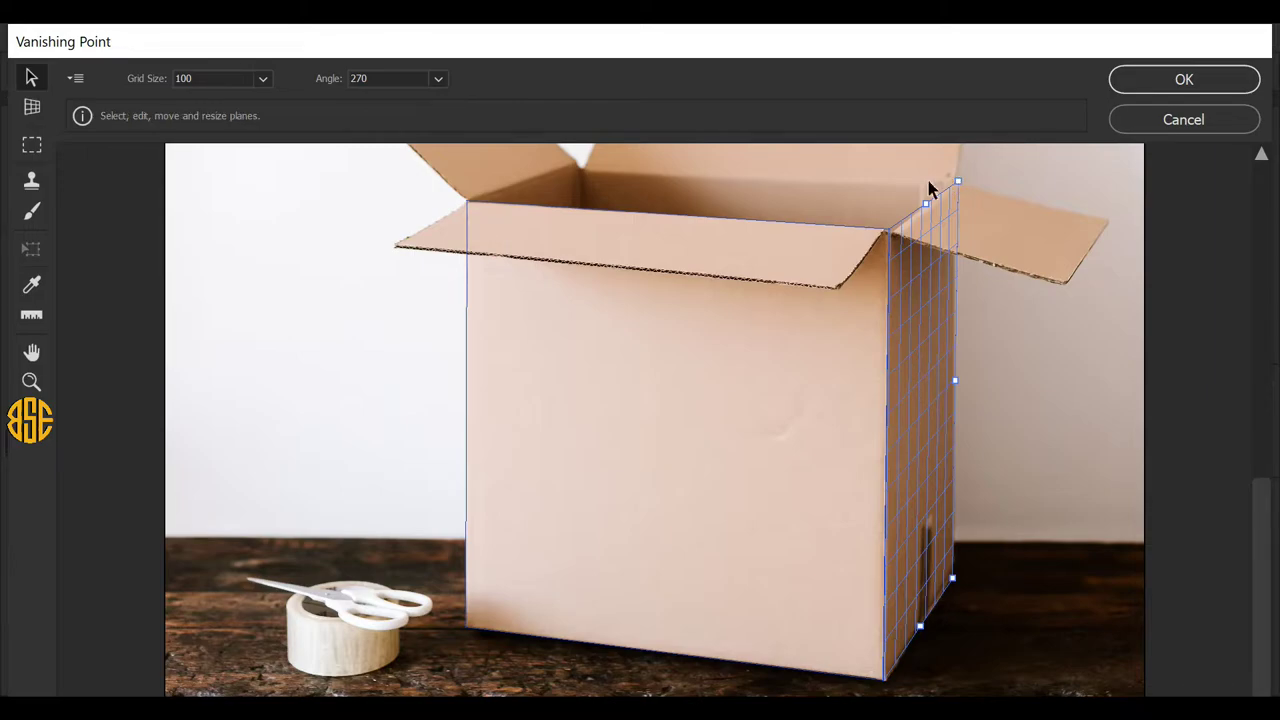
pyautogui.press('ctrl')
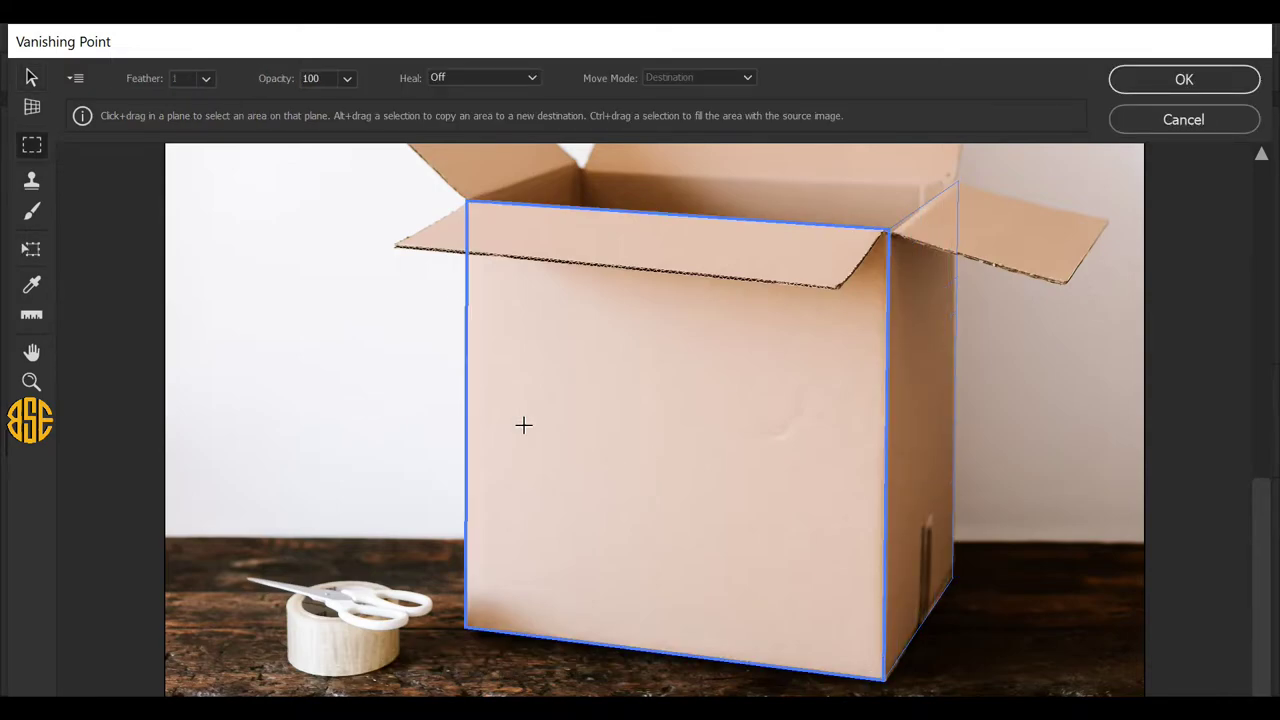
# Place the perspective star pattern over the box's front and side faces.
pyautogui.press('h')
pyautogui.moveTo(246, 283); pyautogui.dragTo(274, 471)
pyautogui.press('m')
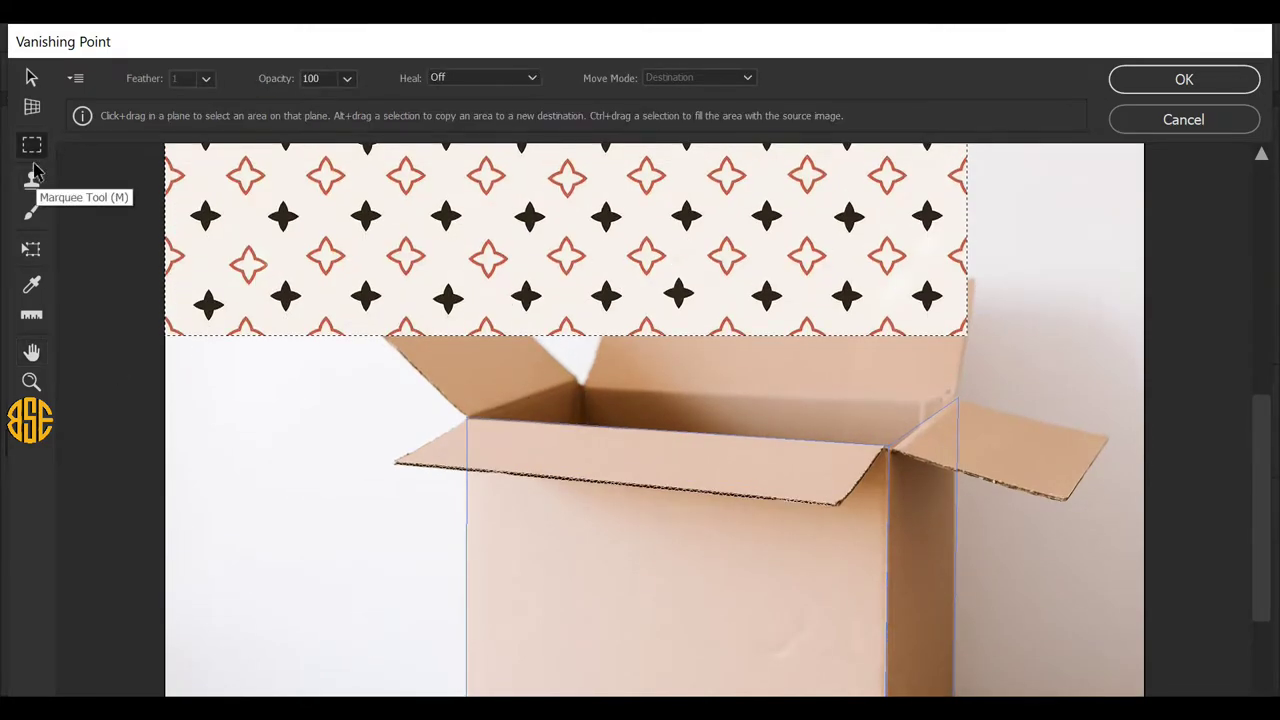
pyautogui.moveTo(425, 245); pyautogui.dragTo(597, 645)
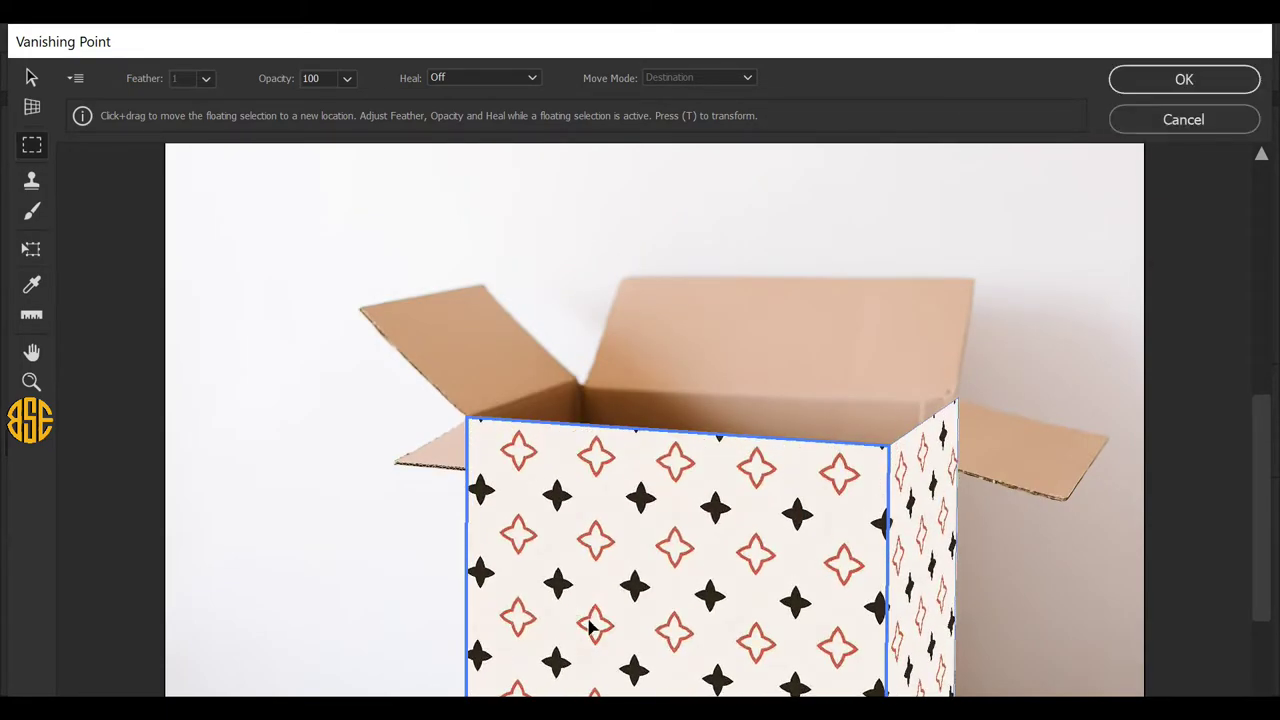
# Shift the star pattern further down so it reaches the box's bottom edge.
pyautogui.press('h')
pyautogui.moveTo(371, 574); pyautogui.dragTo(363, 402)
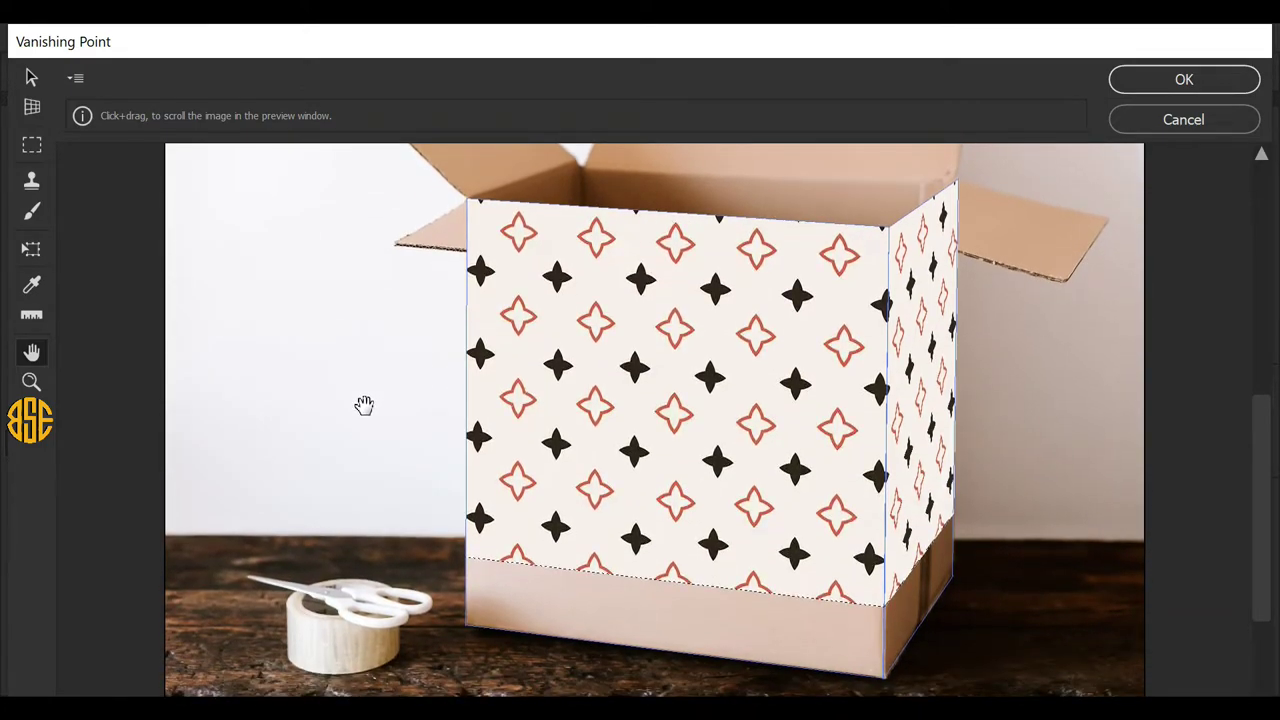
pyautogui.press('m')
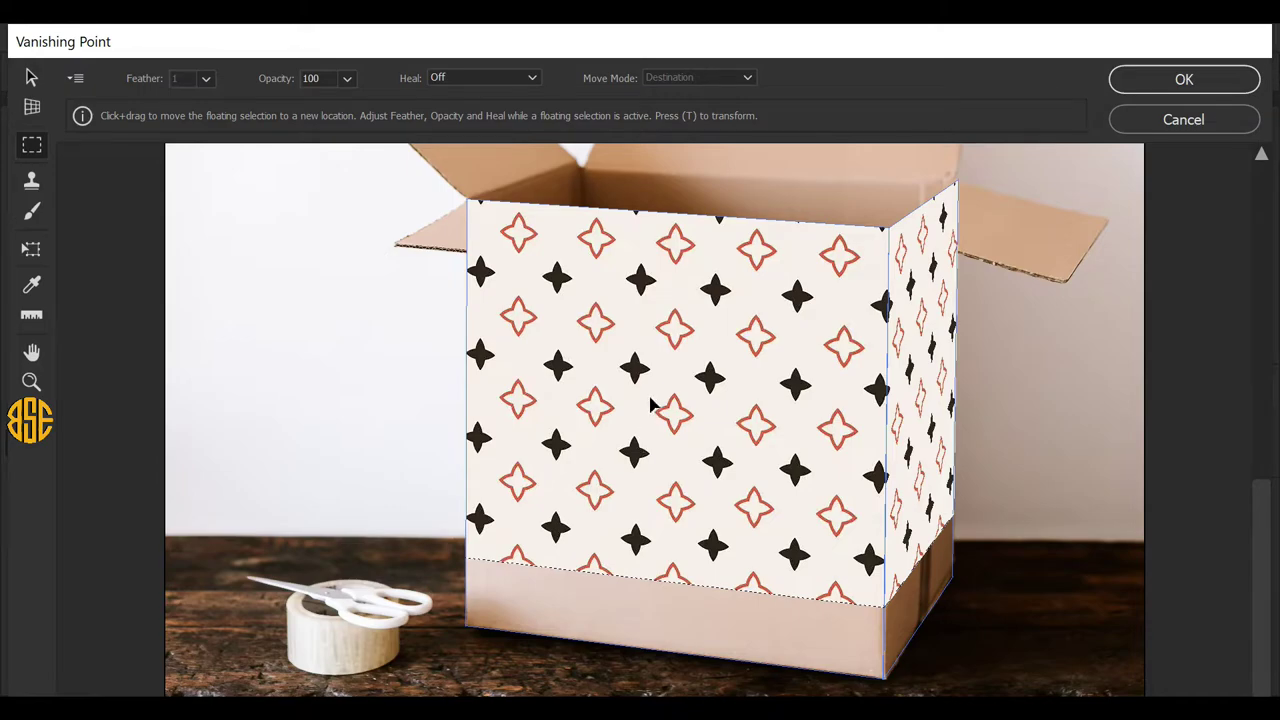
pyautogui.moveTo(650, 404)
pyautogui.mouseDown()
pyautogui.moveTo(638, 508)
pyautogui.moveTo(814, 429)
pyautogui.mouseUp()
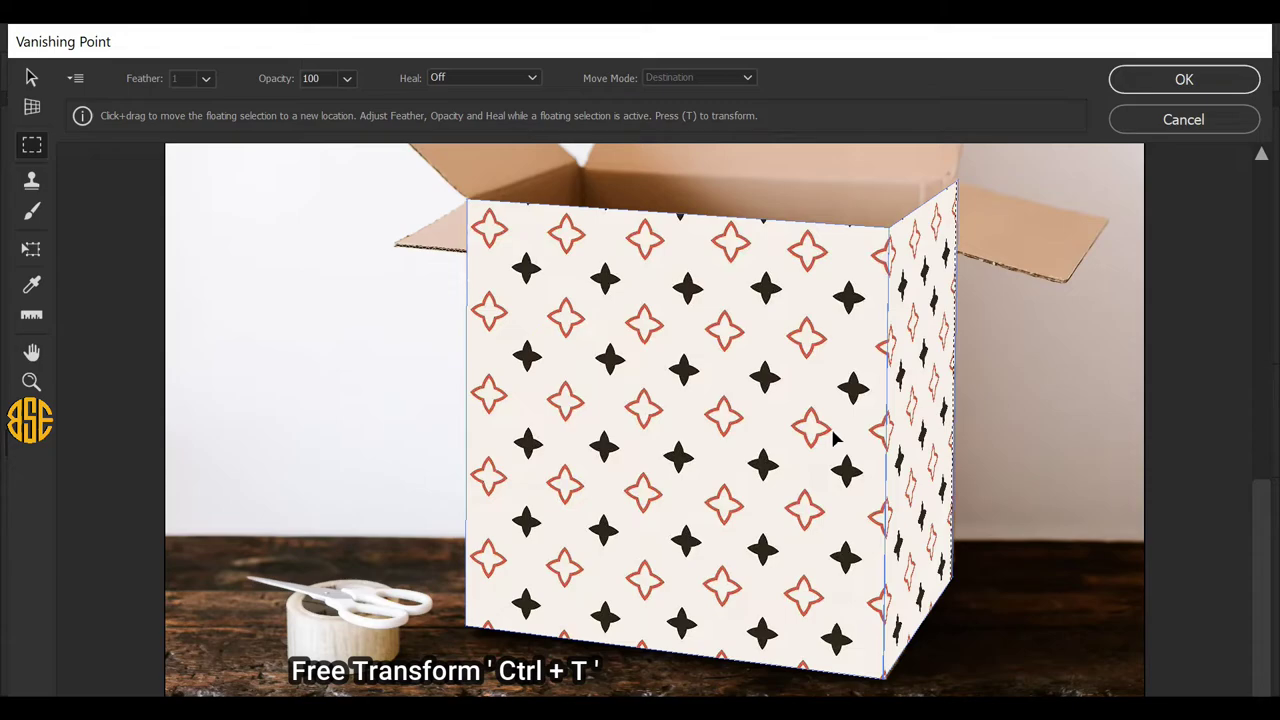
# Scale the star pattern up slightly from its corner, nudge it left, and commit the transform.
pyautogui.press('alt')
pyautogui.hotkey('ctrl', 't')
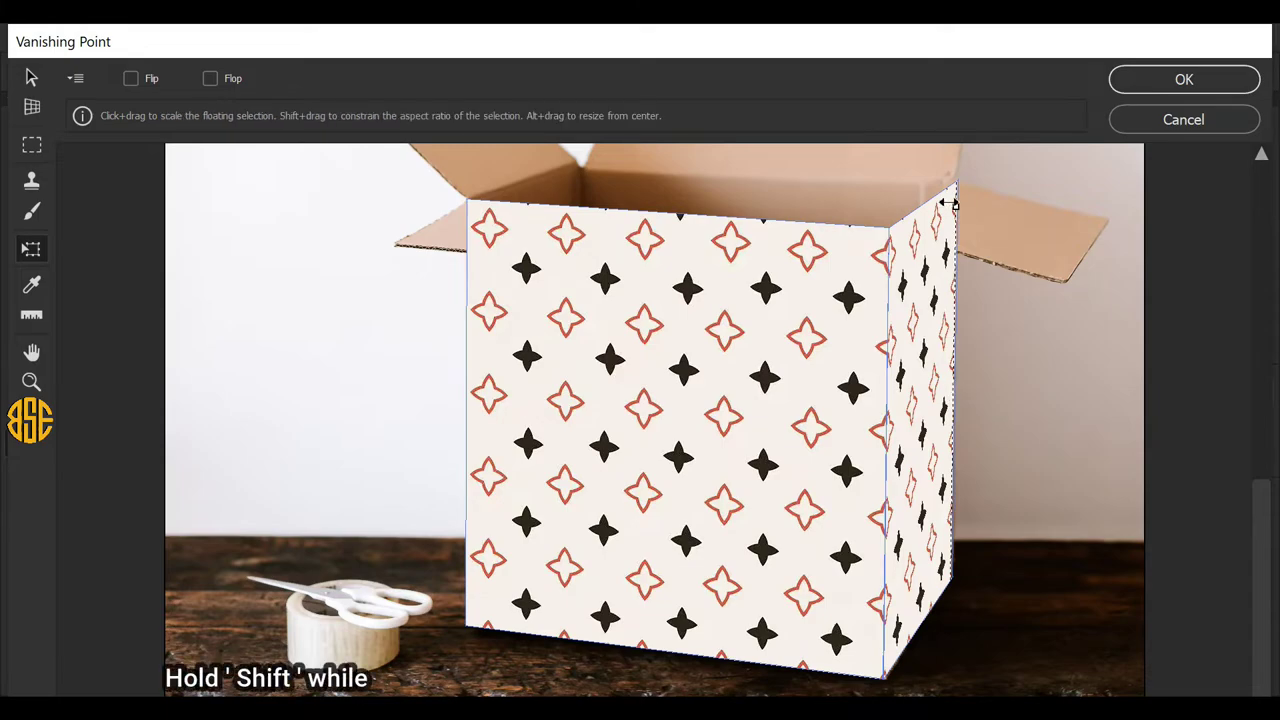
pyautogui.moveTo(950, 204); pyautogui.dragTo(953, 204)
pyautogui.moveTo(957, 205); pyautogui.dragTo(971, 209)
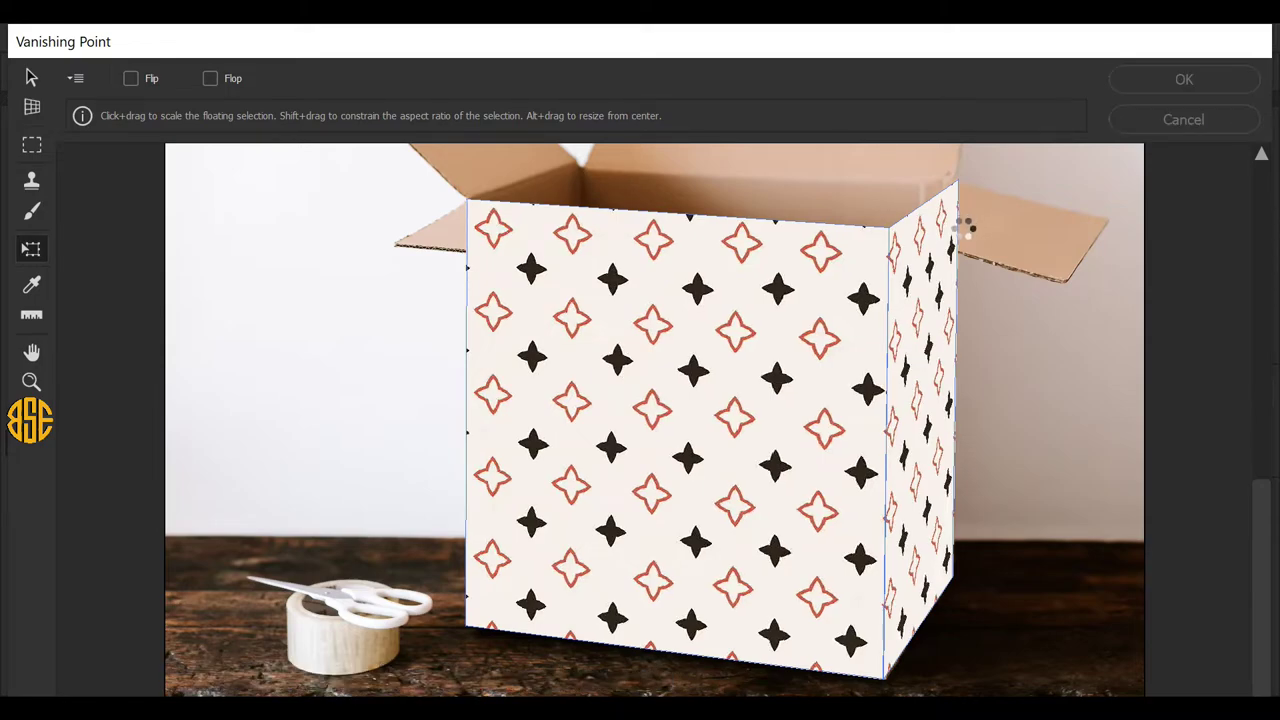
pyautogui.moveTo(909, 277); pyautogui.dragTo(897, 287)
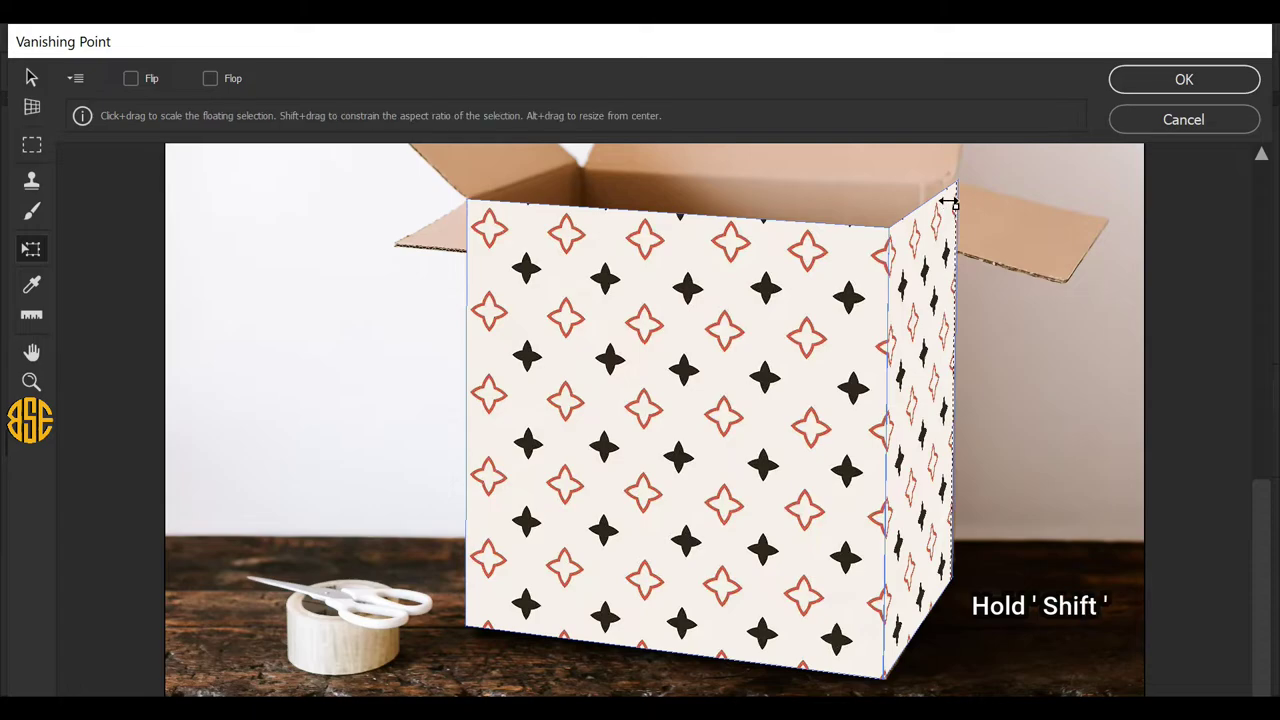
pyautogui.moveTo(955, 205); pyautogui.dragTo(977, 210)
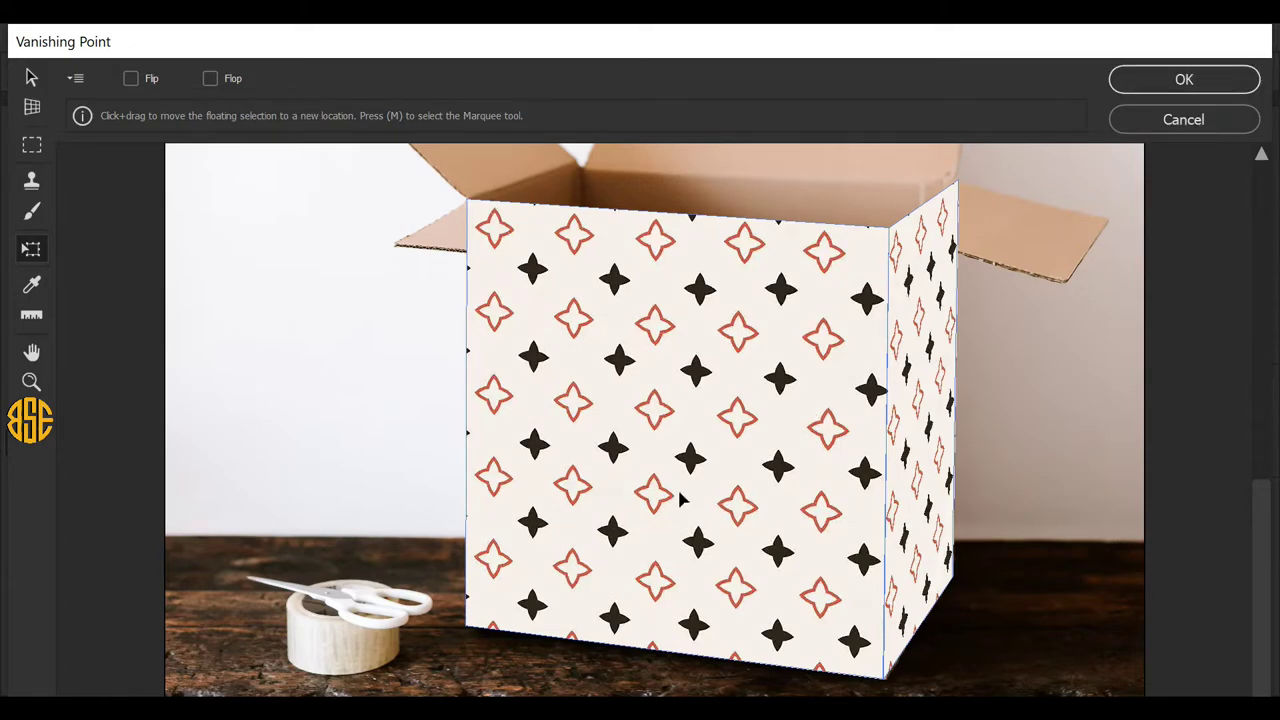
pyautogui.moveTo(679, 498); pyautogui.dragTo(675, 501)
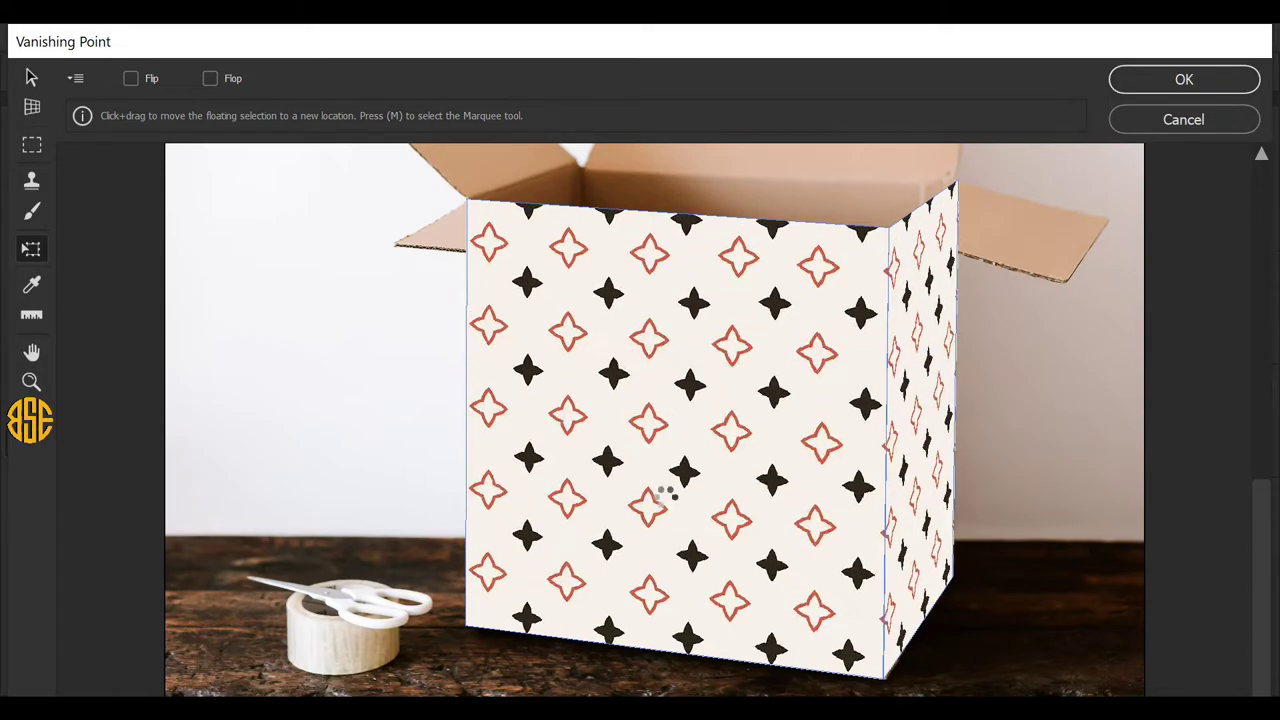
pyautogui.press('Return')
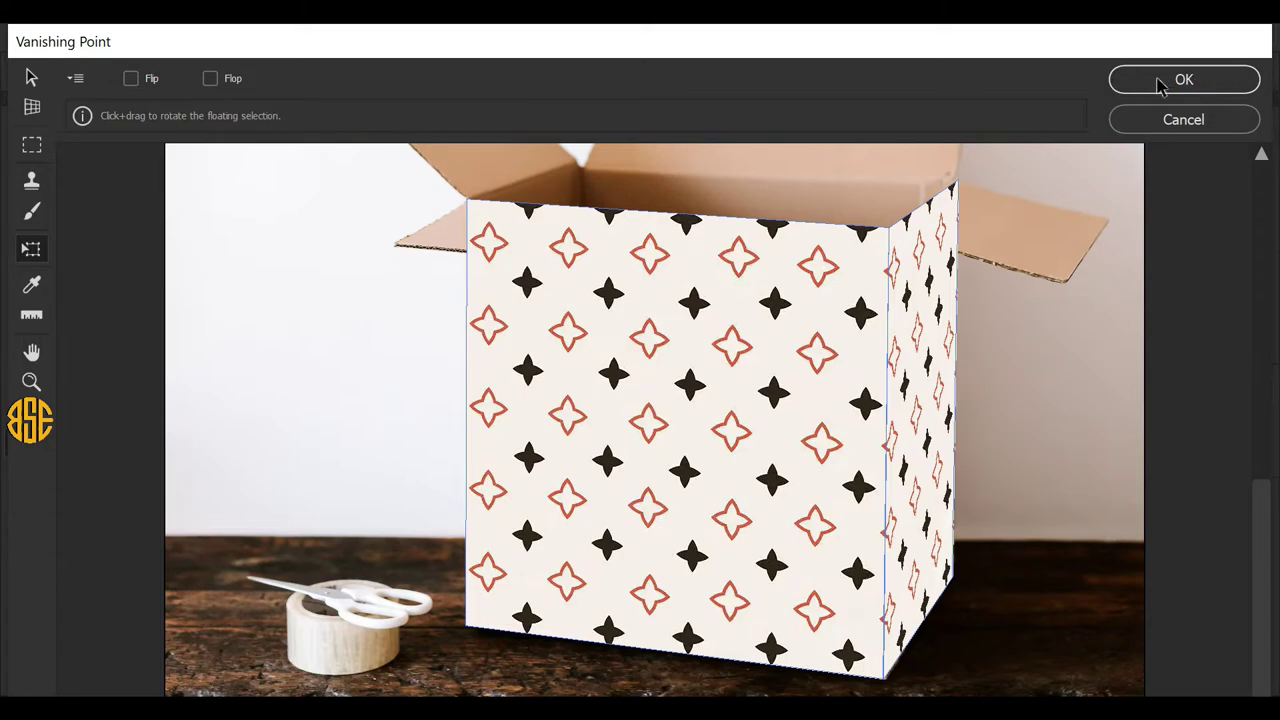
# Apply the Vanishing Point pattern, zoom in on the box, and set Layer 2 to Multiply.
pyautogui.press('Return')
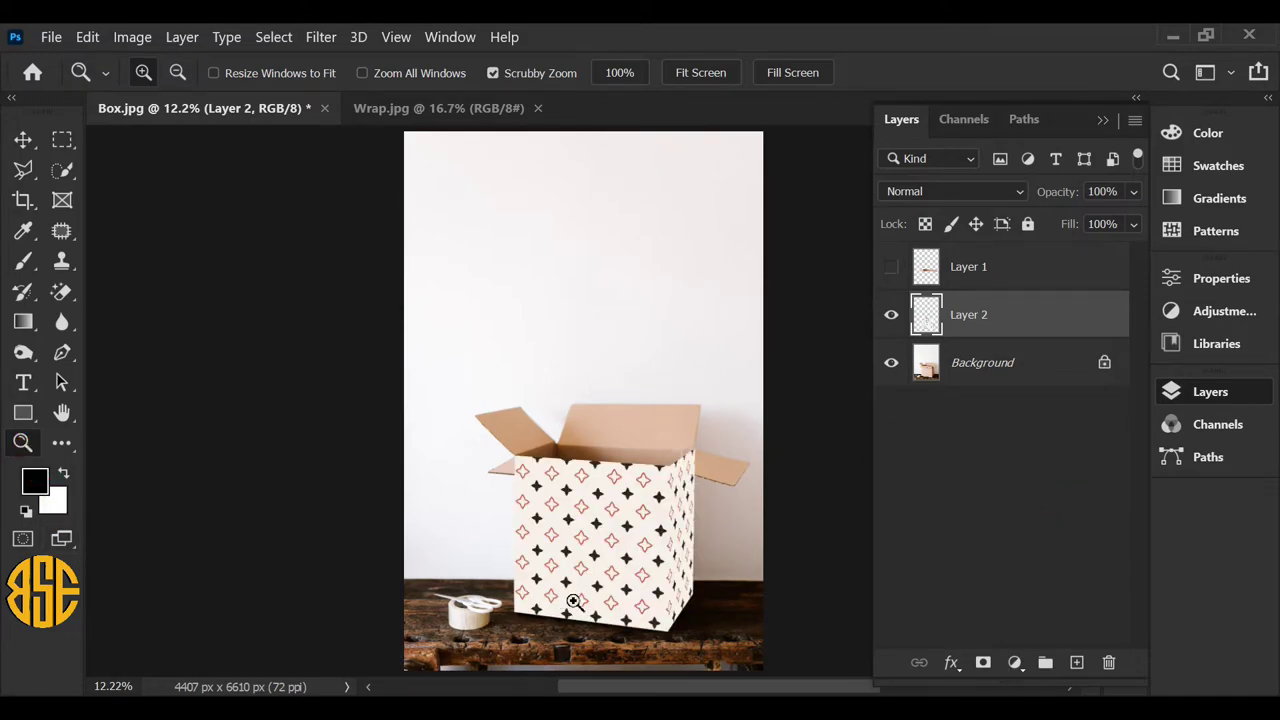
pyautogui.moveTo(580, 613)
pyautogui.mouseDown()
pyautogui.moveTo(626, 559)
pyautogui.moveTo(572, 450)
pyautogui.mouseUp()
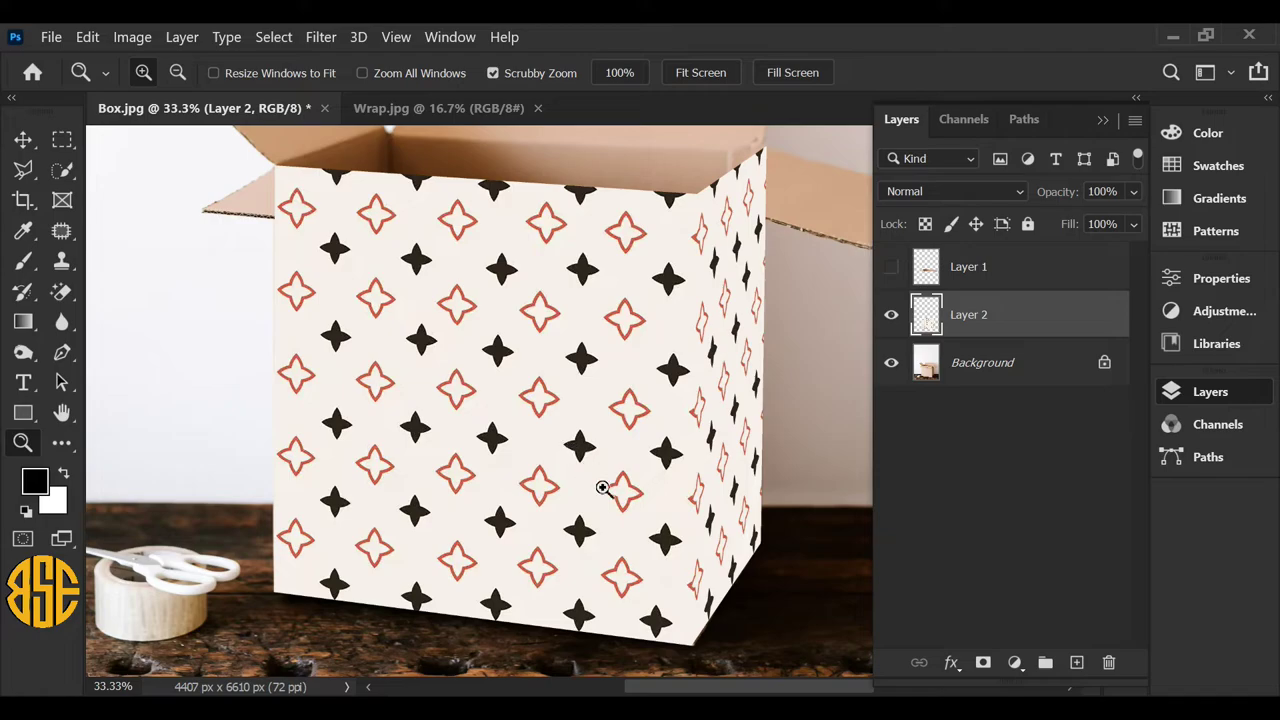
pyautogui.click(966, 194)
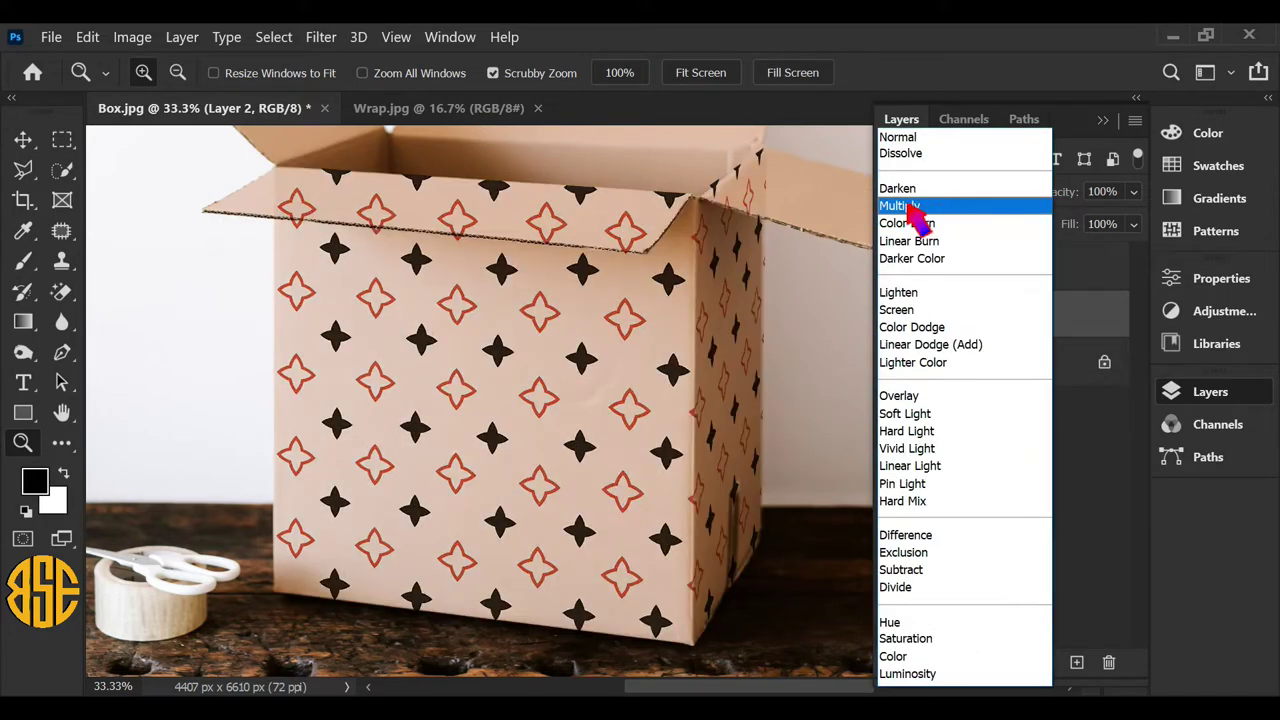
pyautogui.click(938, 205)
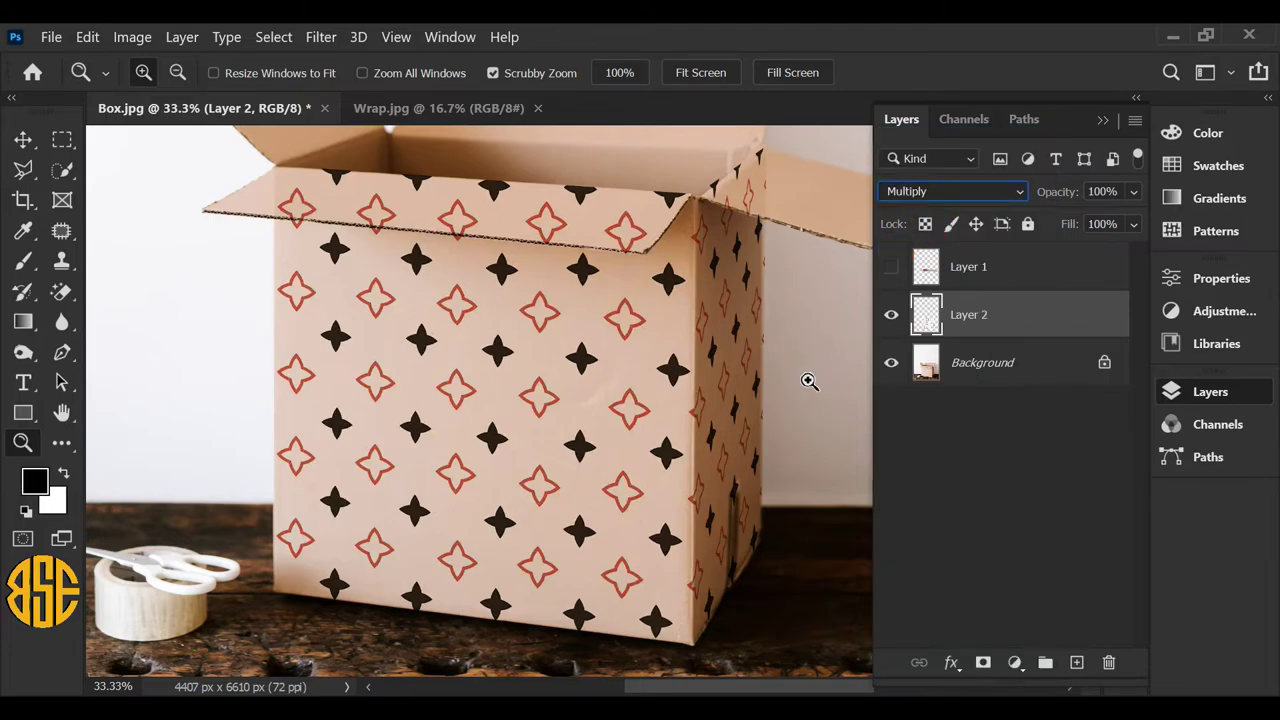
# Split Layer 2's Underlying Layer Blend If sliders to 0/20 and 200/255.
pyautogui.rightClick(1078, 322)
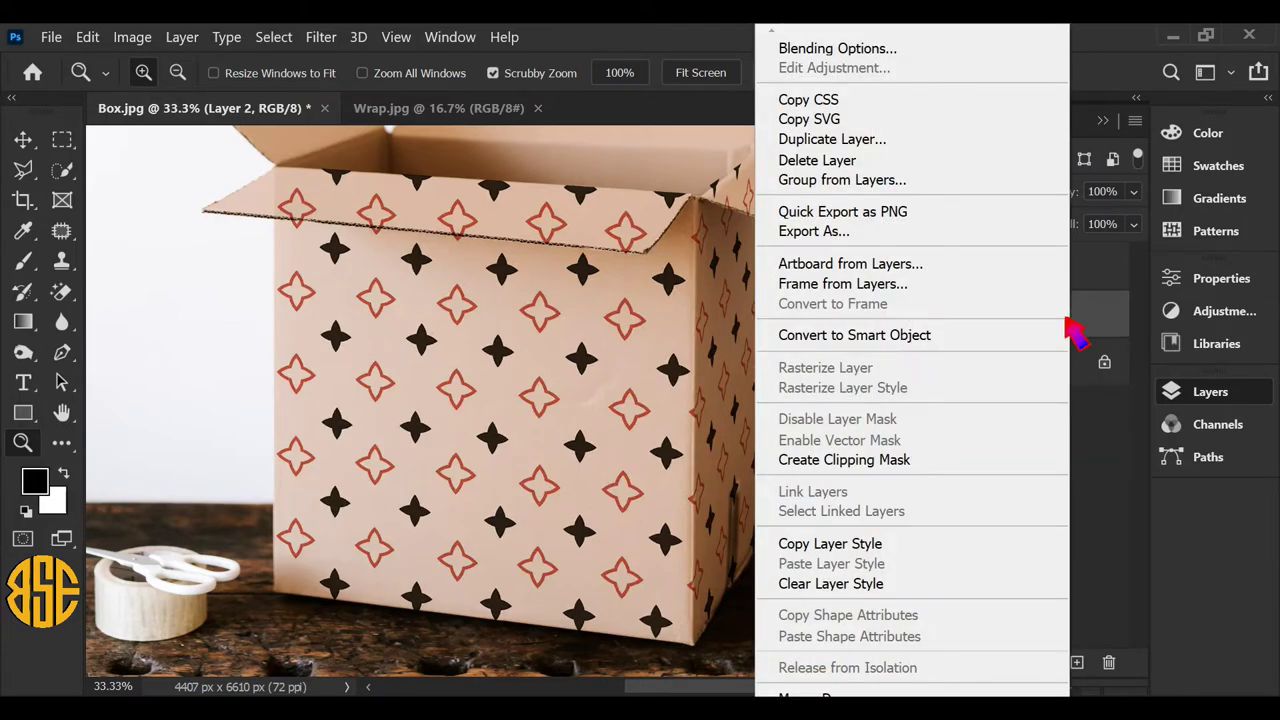
pyautogui.click(836, 50)
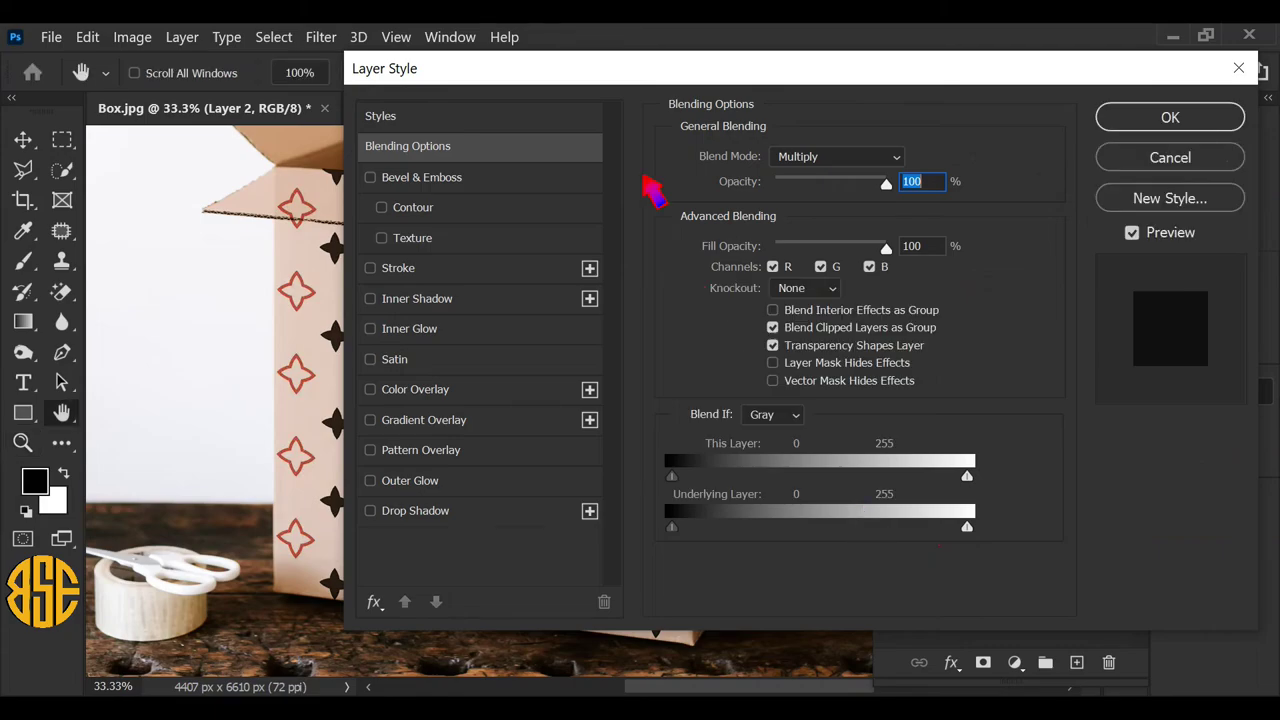
pyautogui.moveTo(588, 64); pyautogui.dragTo(882, 78)
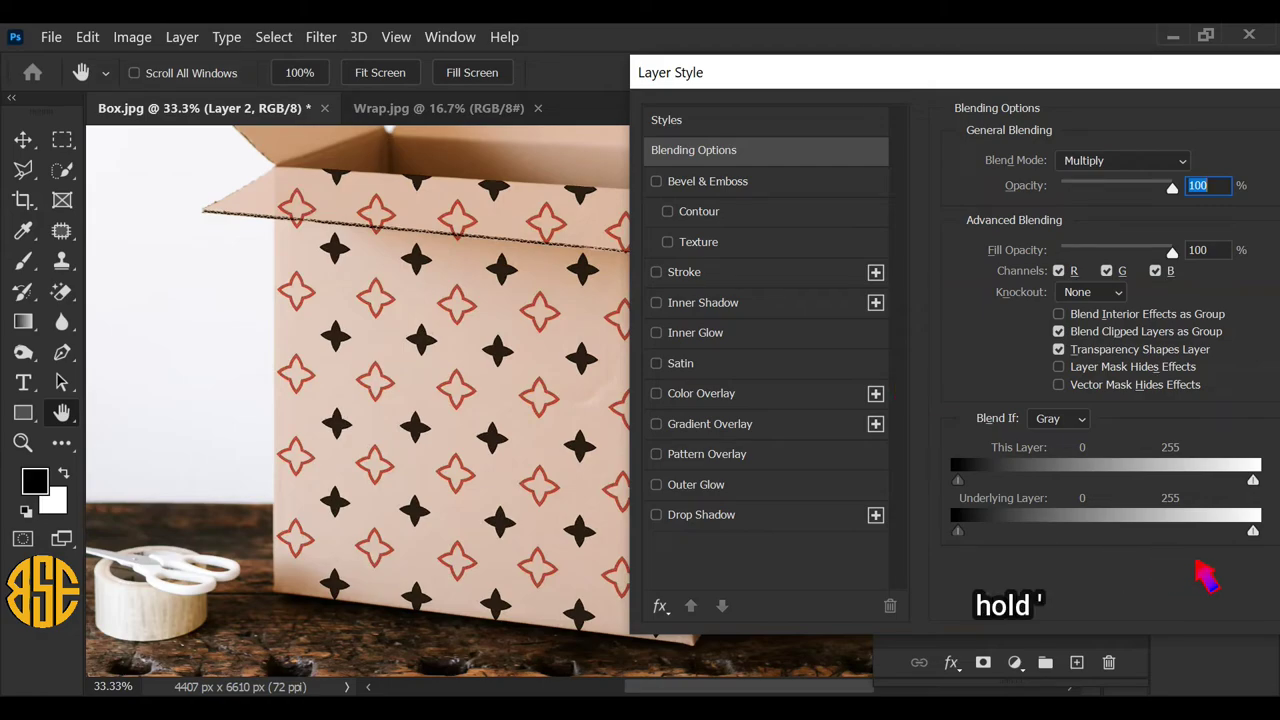
pyautogui.press('alt')
pyautogui.moveTo(1252, 531); pyautogui.dragTo(1187, 531)
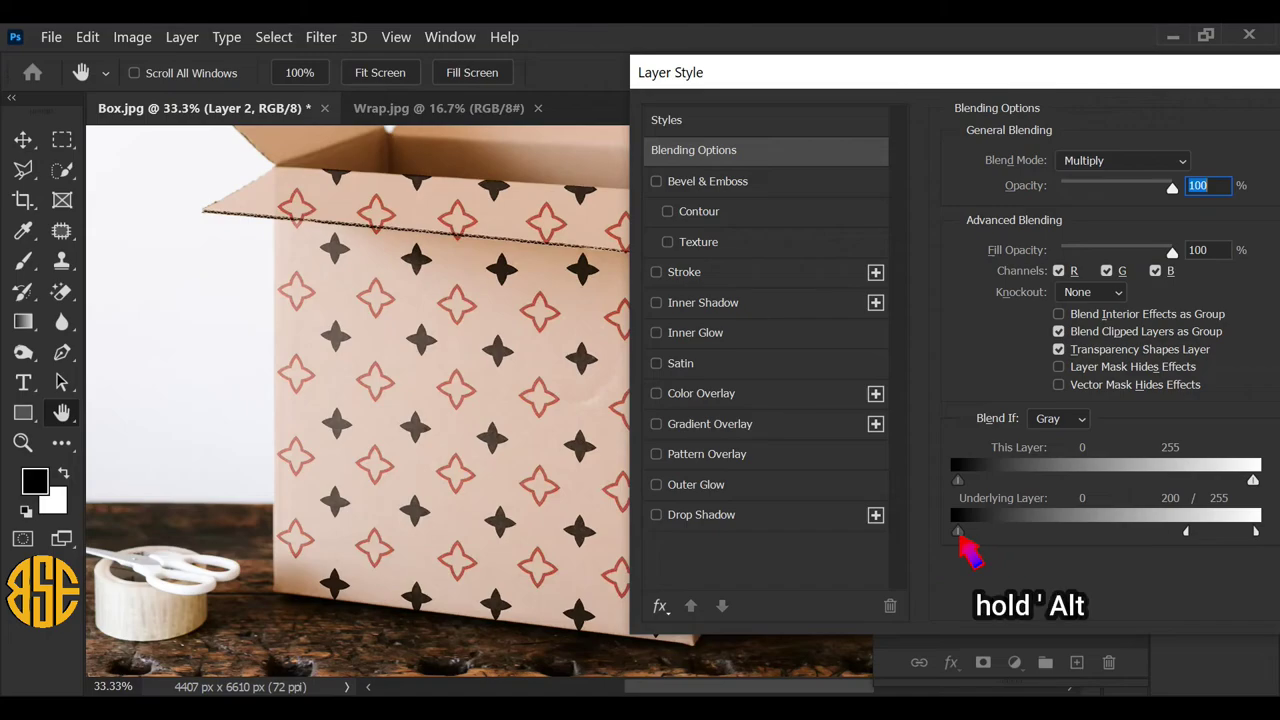
pyautogui.moveTo(966, 538); pyautogui.dragTo(983, 540)
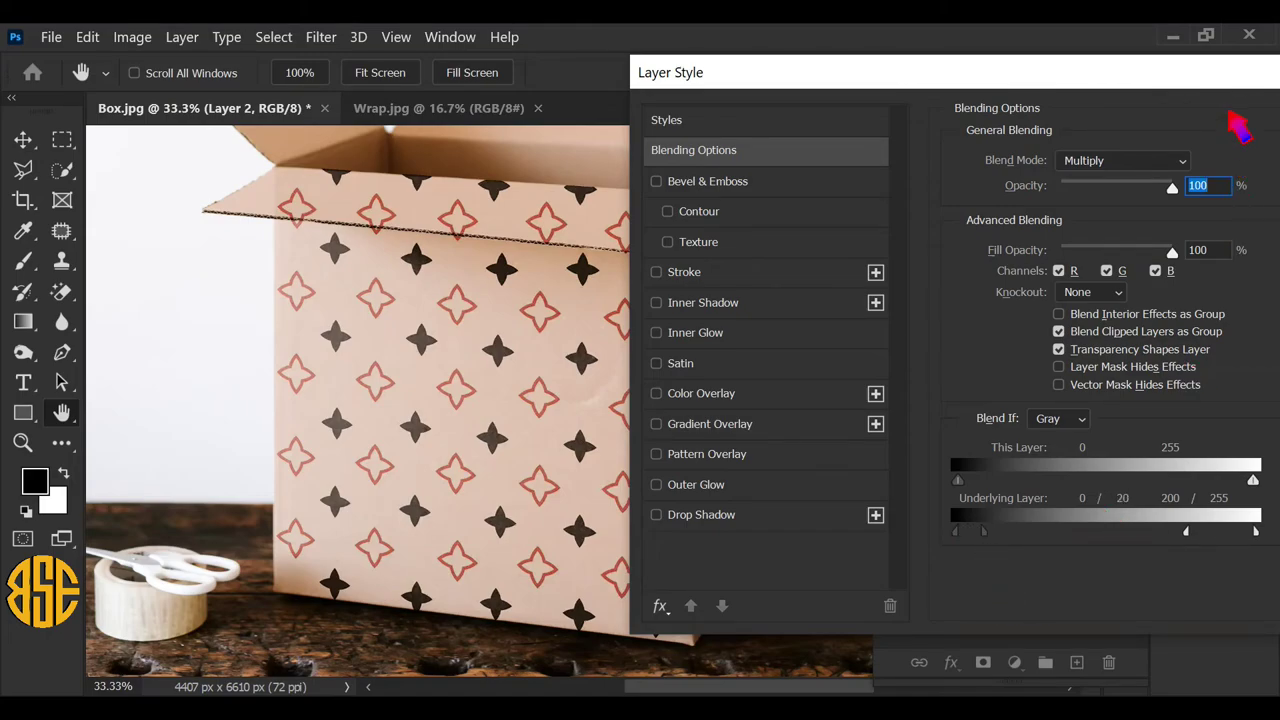
pyautogui.moveTo(1230, 84); pyautogui.dragTo(940, 104)
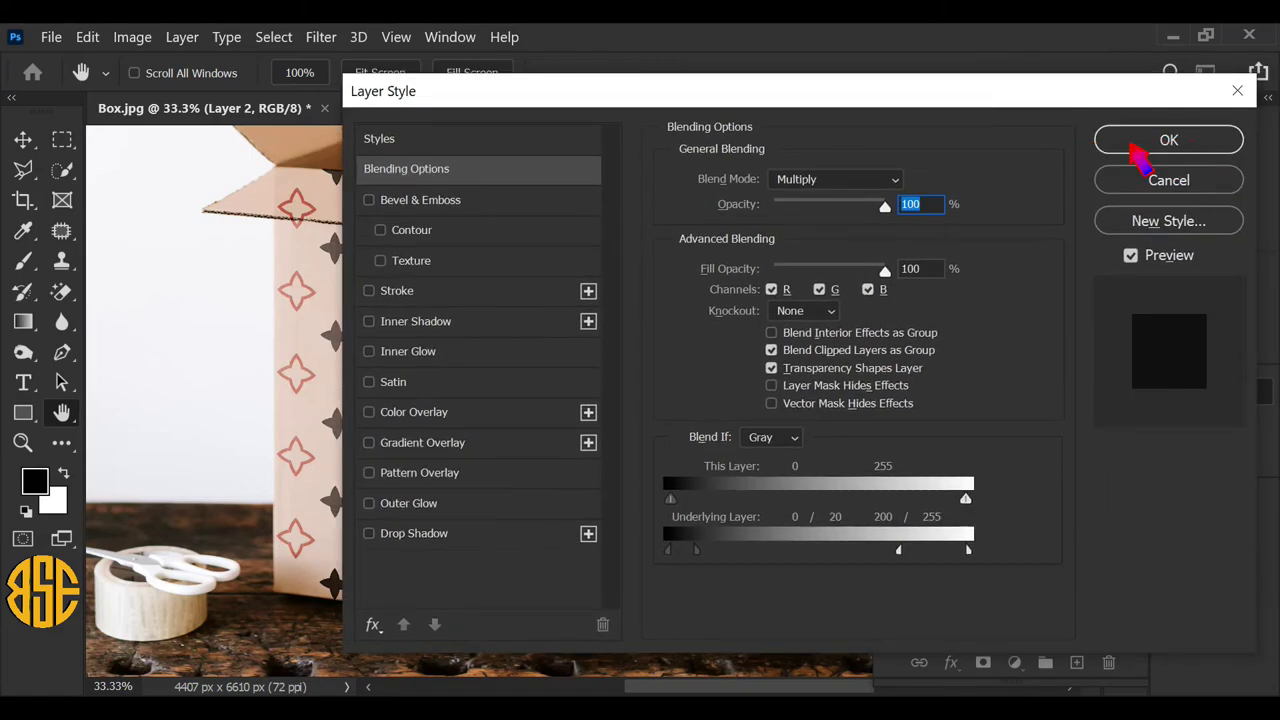
pyautogui.press('Return')
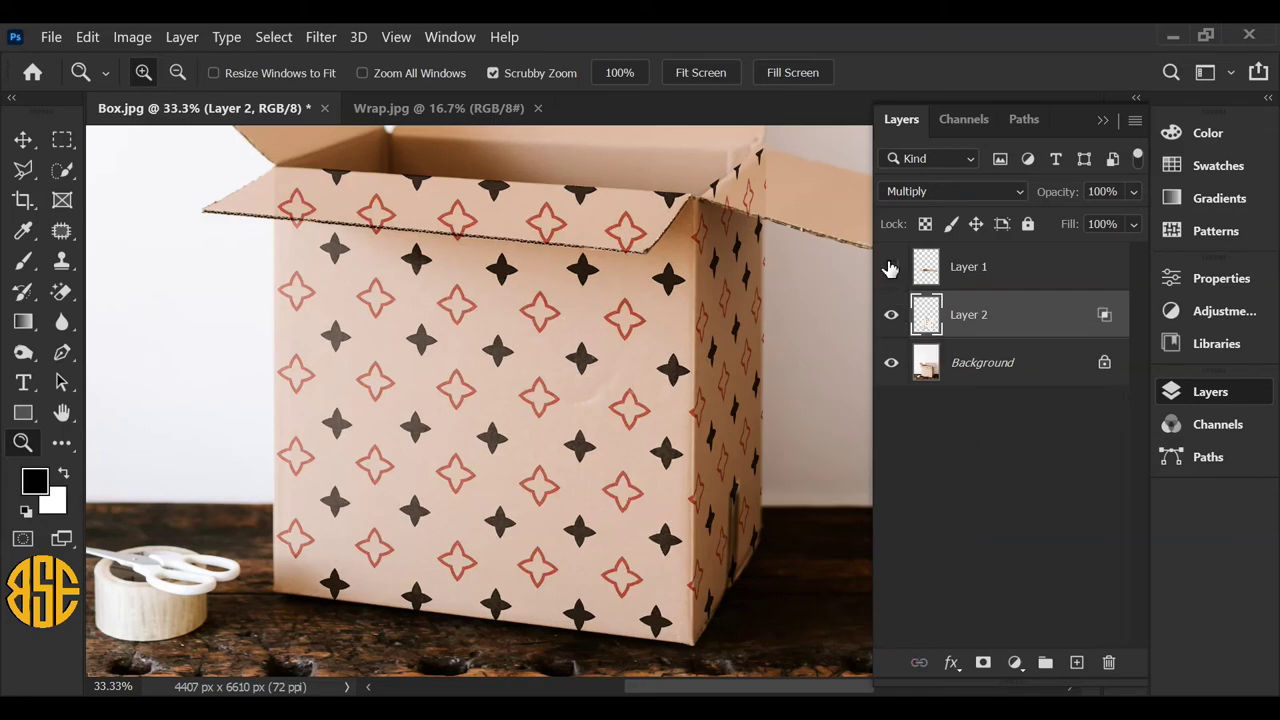
# Show Layer 1 over the top flap, compare Layer 2 on and off, then fit the image on screen.
pyautogui.click(890, 268)
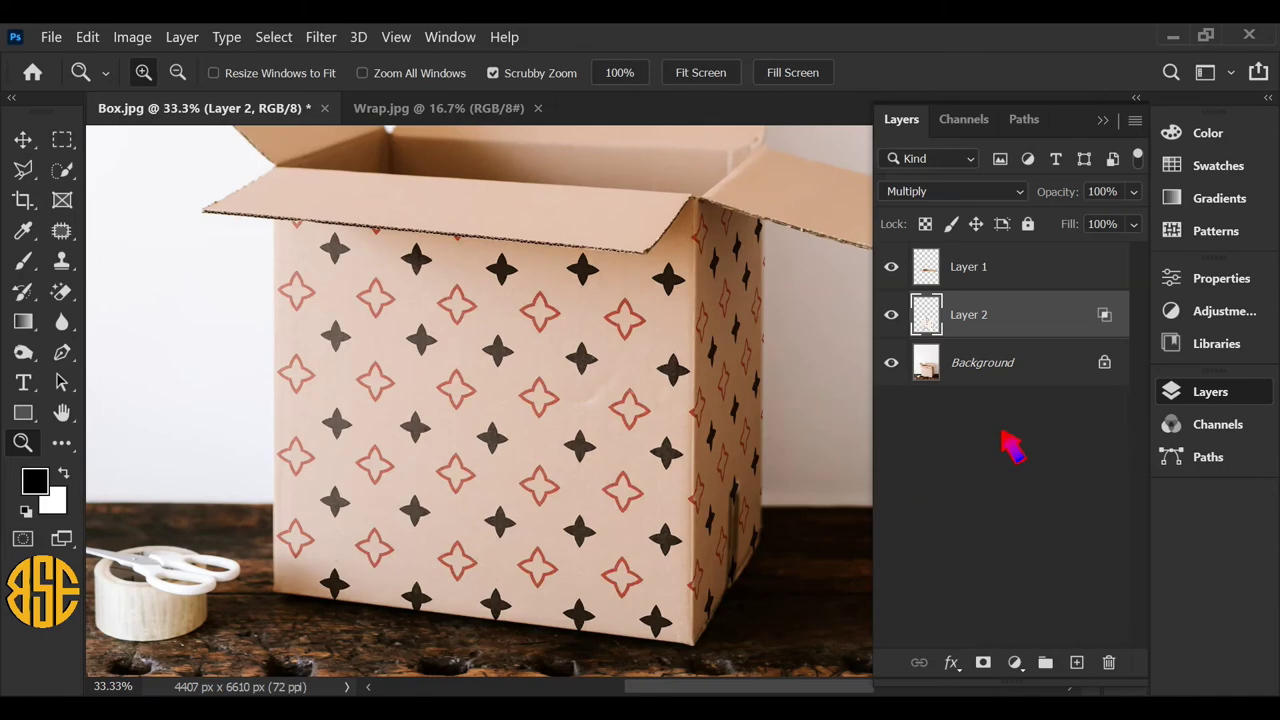
pyautogui.click(890, 315)
pyautogui.click(890, 315)
pyautogui.click(890, 317)
pyautogui.click(890, 317)
pyautogui.click(890, 318)
pyautogui.click(890, 316)
pyautogui.rightClick(506, 368)
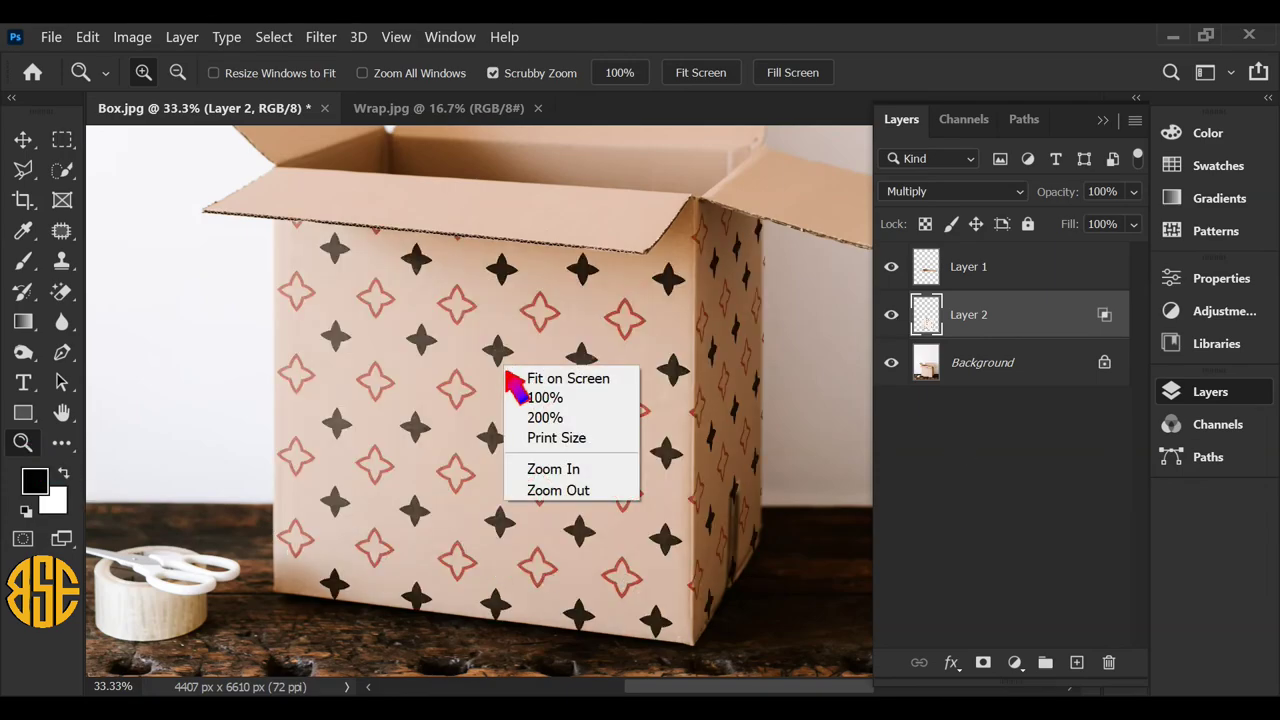
pyautogui.click(572, 379)
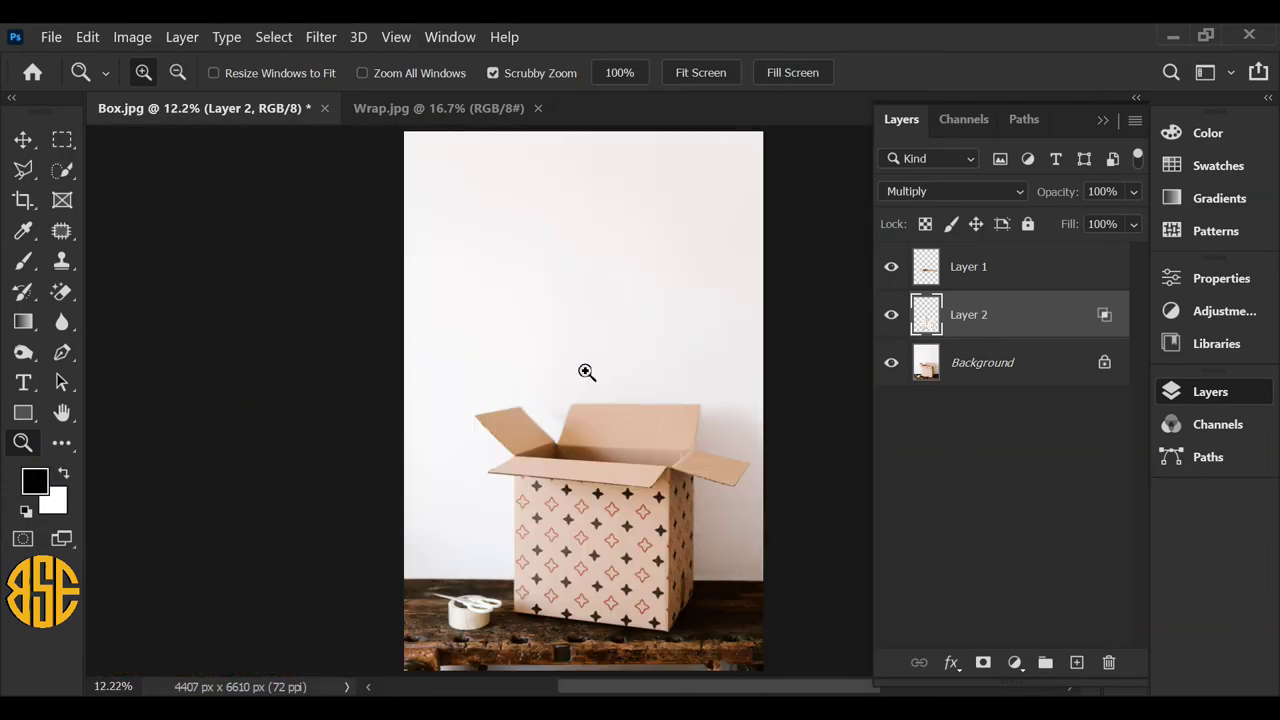